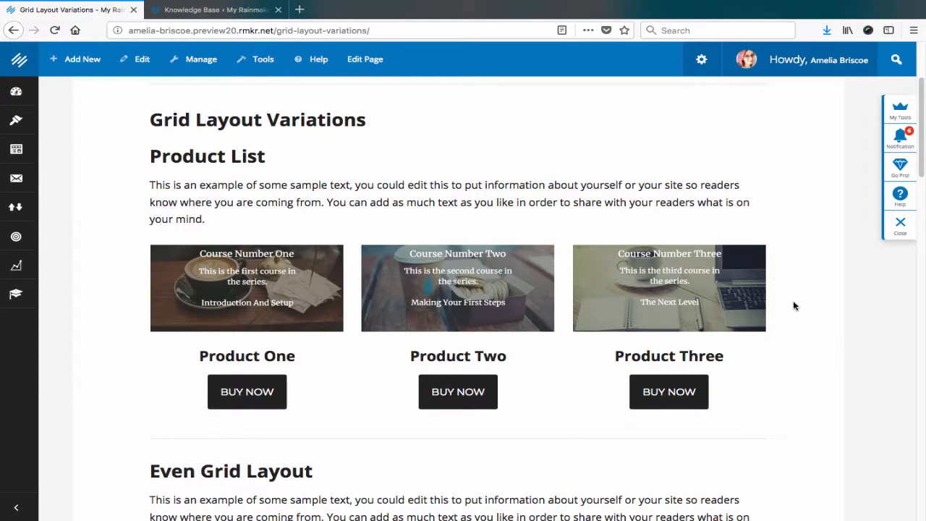
Step: Examine the Product List, Even Grid and Uneven Grid sections on the Grid Layout Variations page
scroll(796, 303, down, 5)
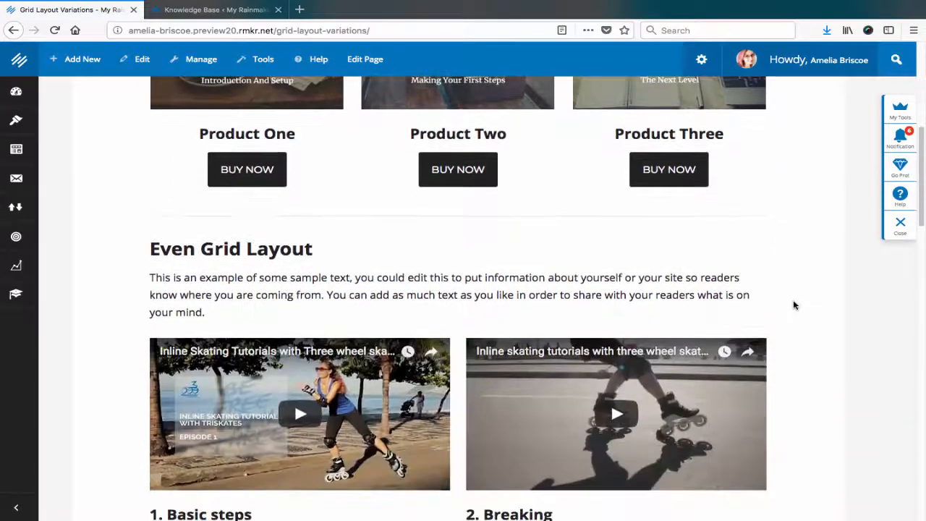
scroll(801, 290, down, 1)
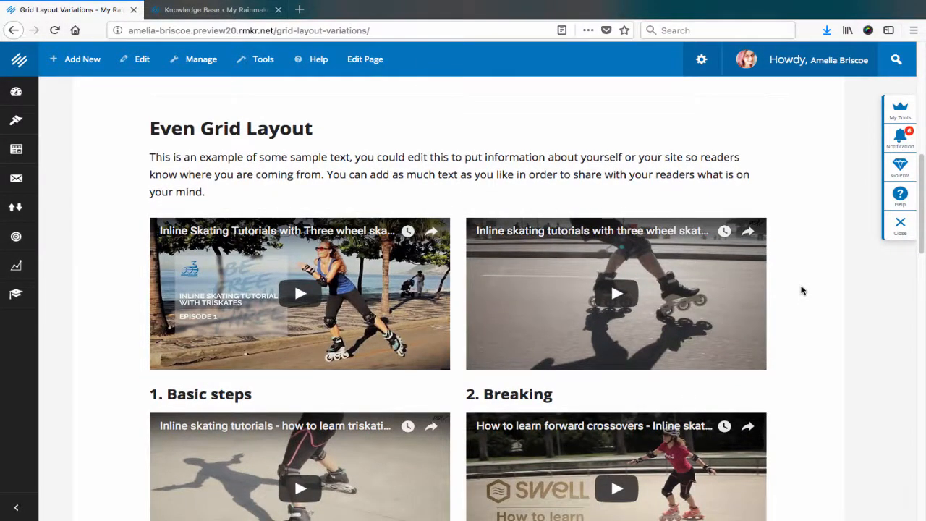
scroll(801, 289, down, 2)
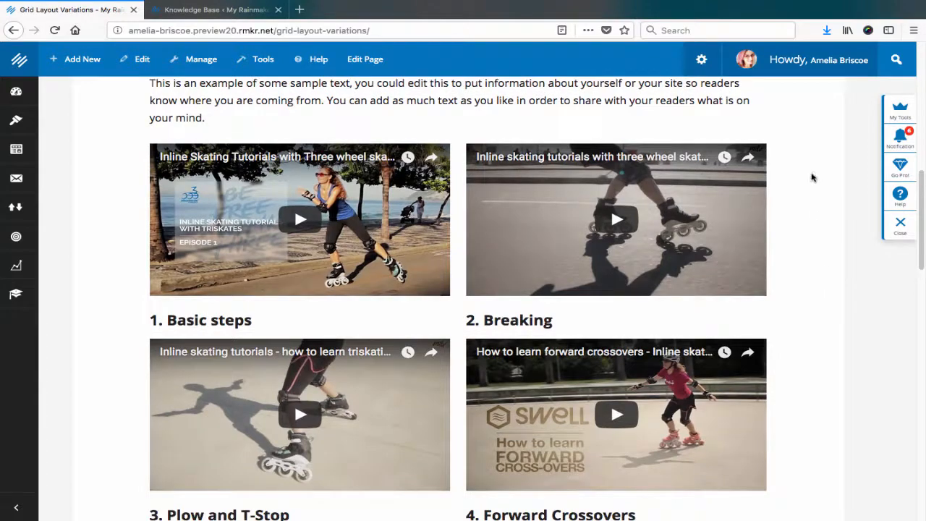
scroll(814, 297, down, 3)
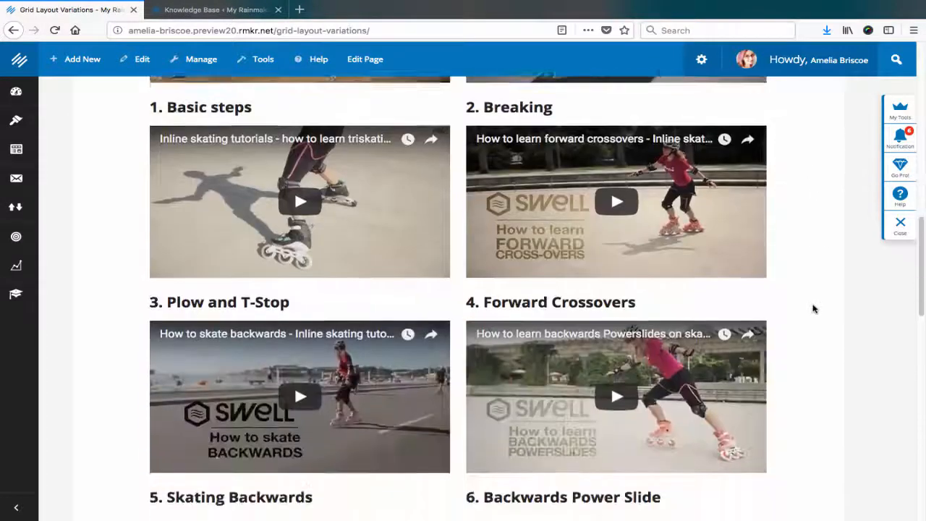
scroll(812, 309, down, 5)
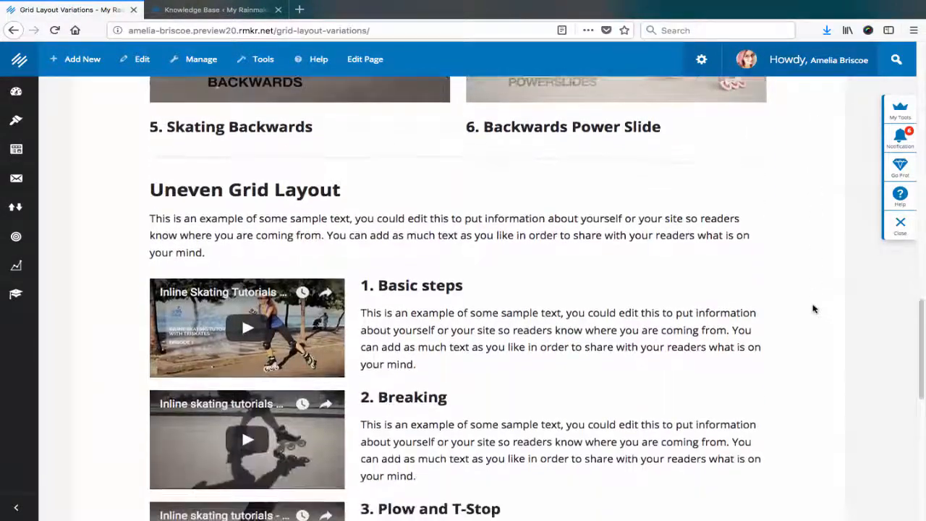
scroll(813, 309, down, 1)
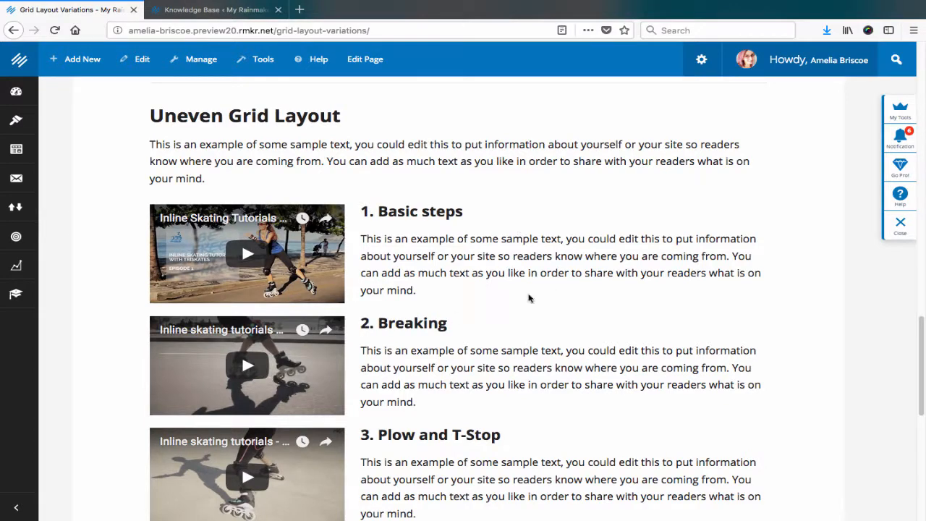
scroll(796, 337, down, 1)
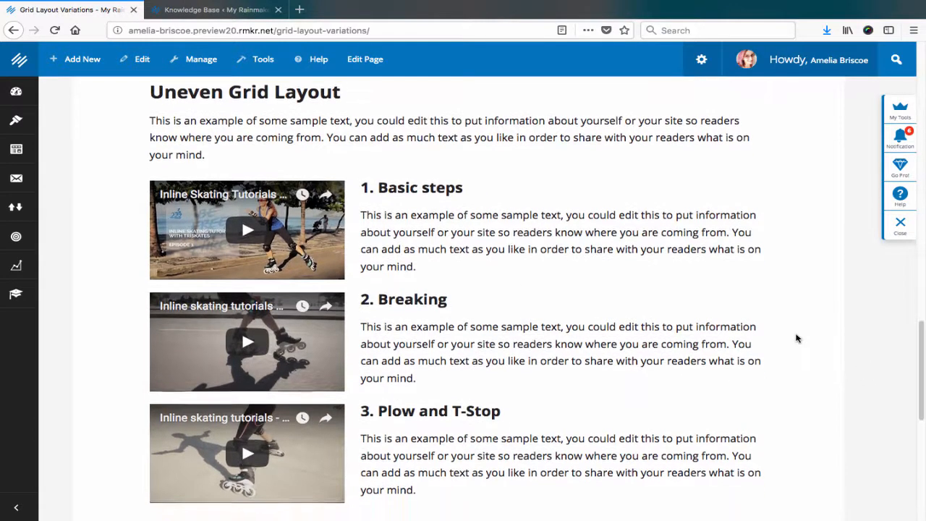
scroll(796, 338, up, 5)
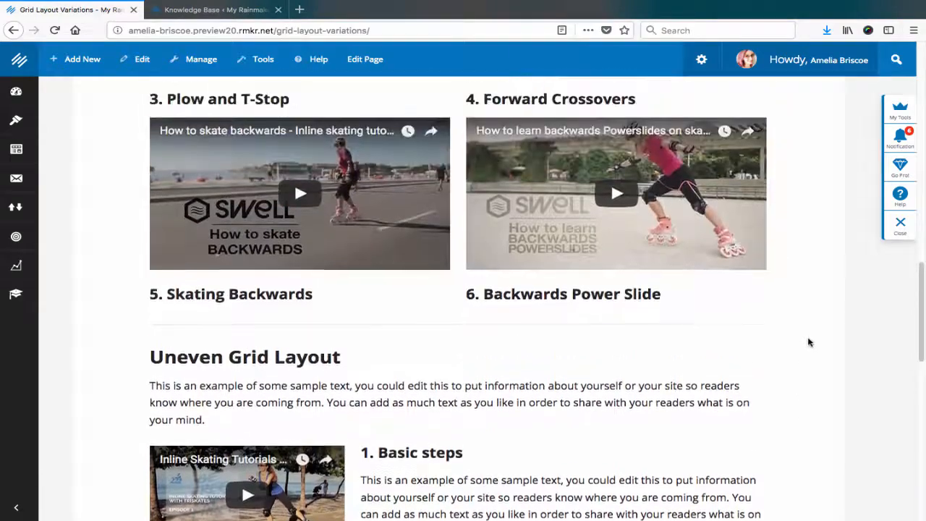
scroll(809, 342, up, 5)
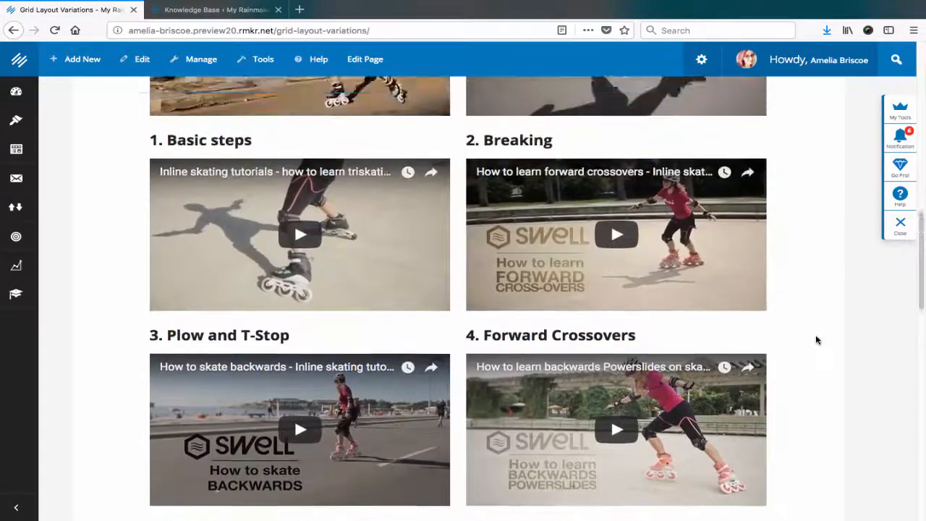
scroll(815, 340, up, 10)
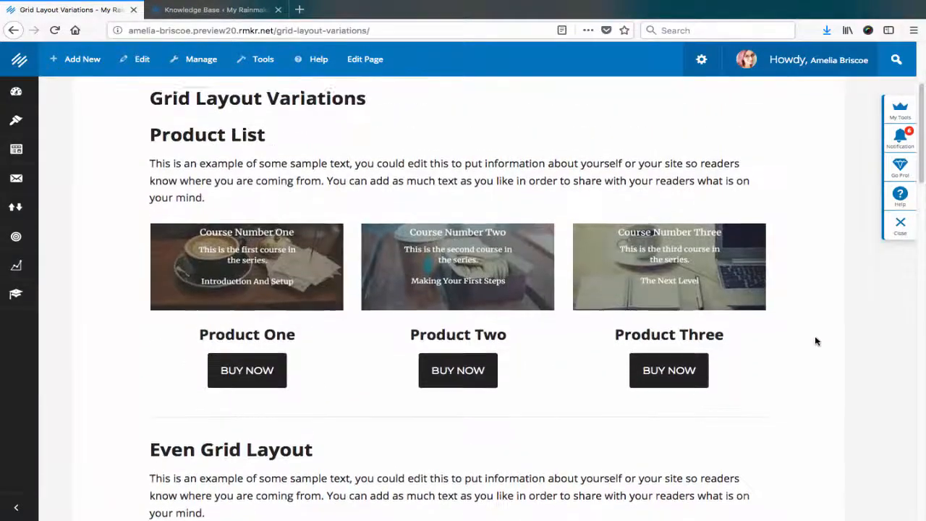
scroll(816, 340, up, 1)
scroll(816, 340, down, 1)
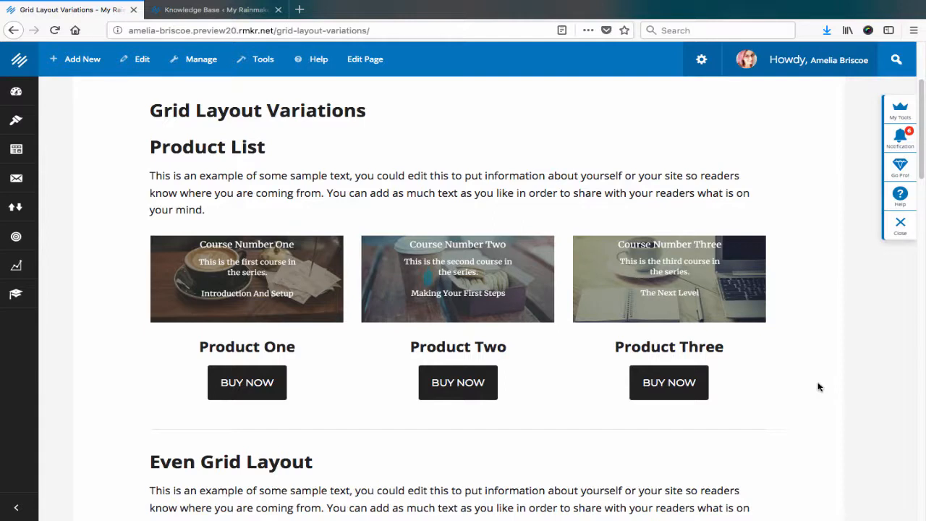
Step: Preview how the Product List stacks in Responsive Design Mode at 576 x 504, and return to the normal view
key(ctrl+shift+m)
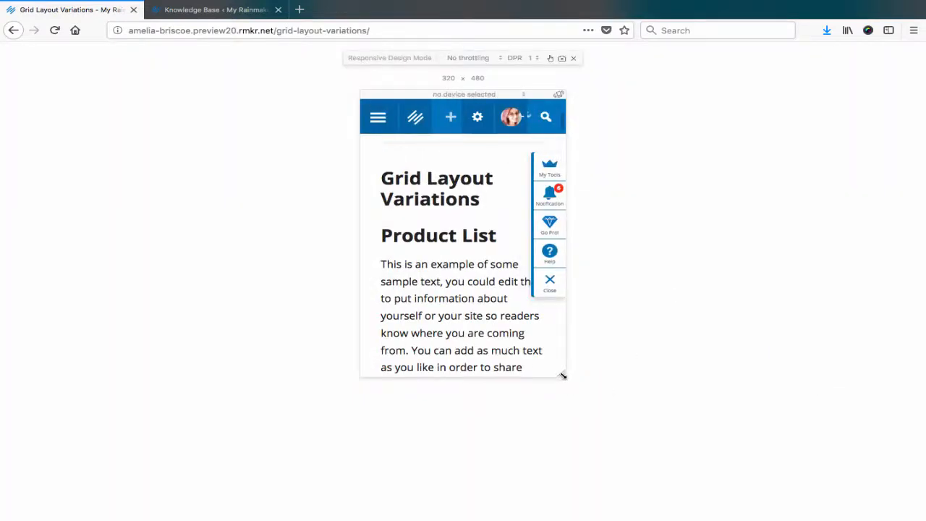
drag(561, 373, 645, 387)
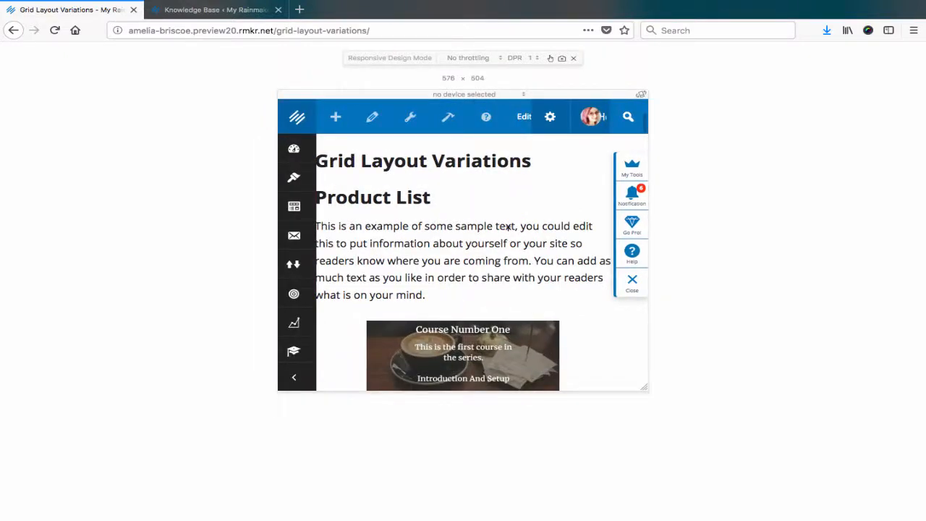
scroll(546, 228, down, 1)
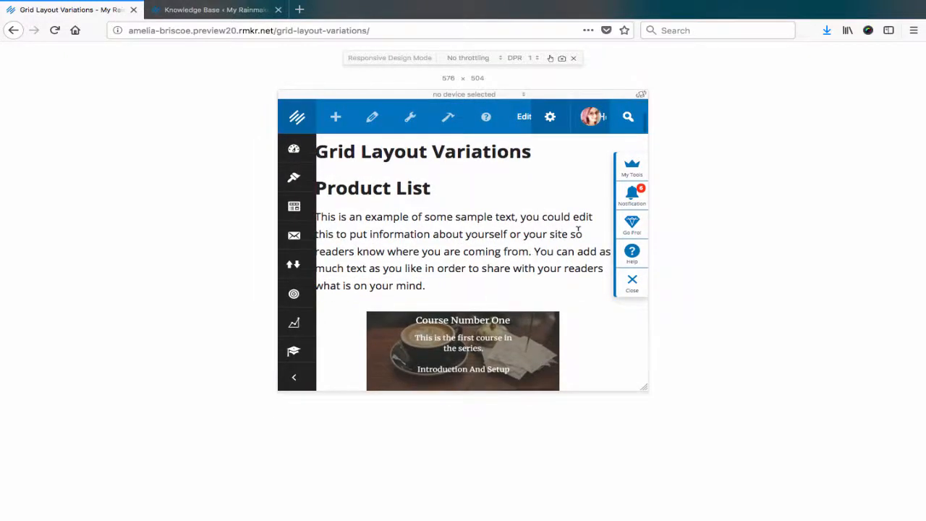
scroll(577, 230, down, 5)
scroll(592, 274, down, 6)
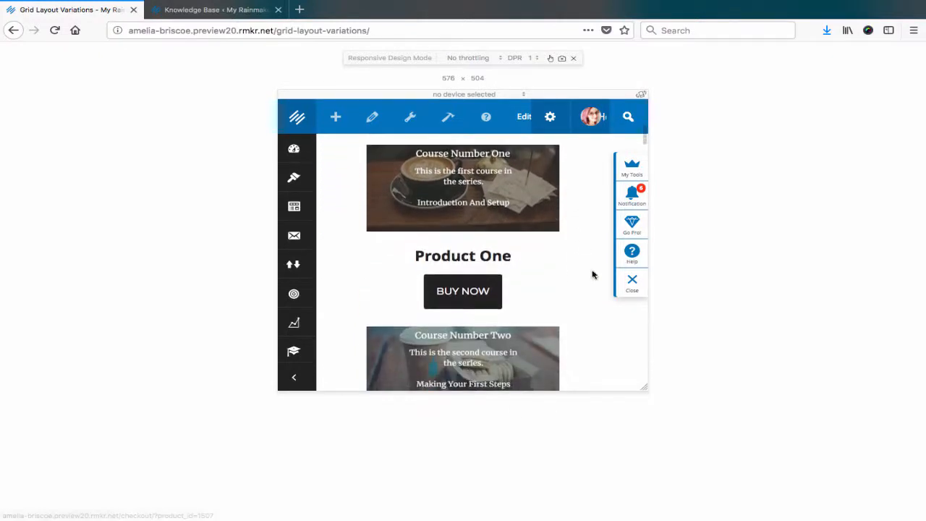
scroll(590, 275, down, 2)
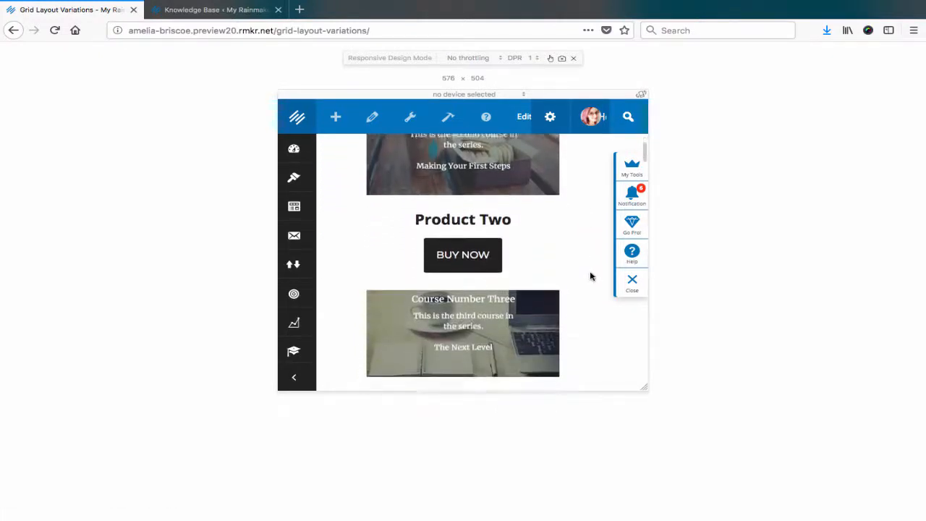
scroll(591, 276, up, 3)
scroll(592, 276, up, 10)
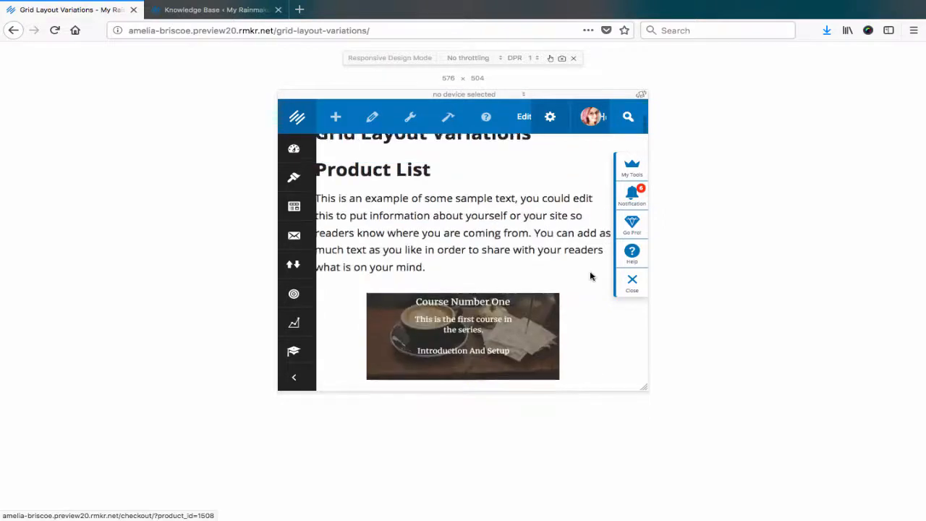
click(573, 60)
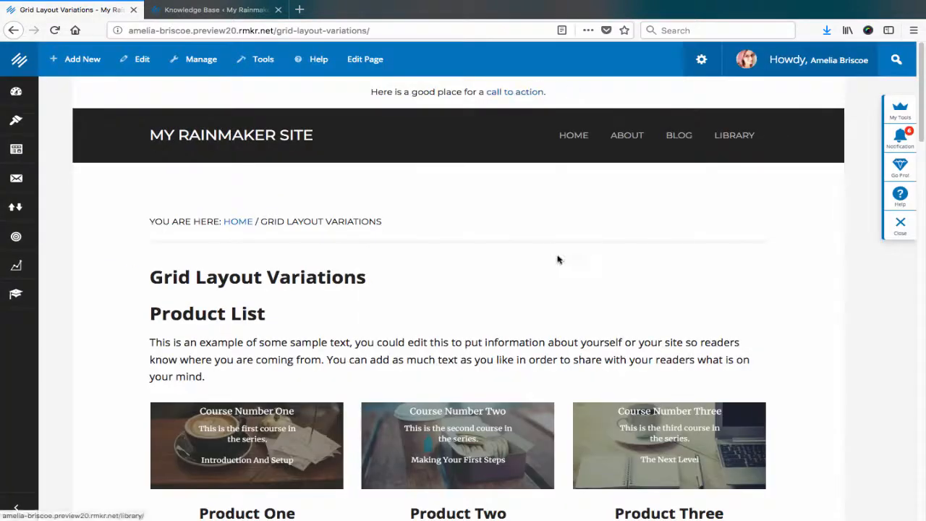
scroll(791, 255, down, 3)
scroll(792, 257, down, 1)
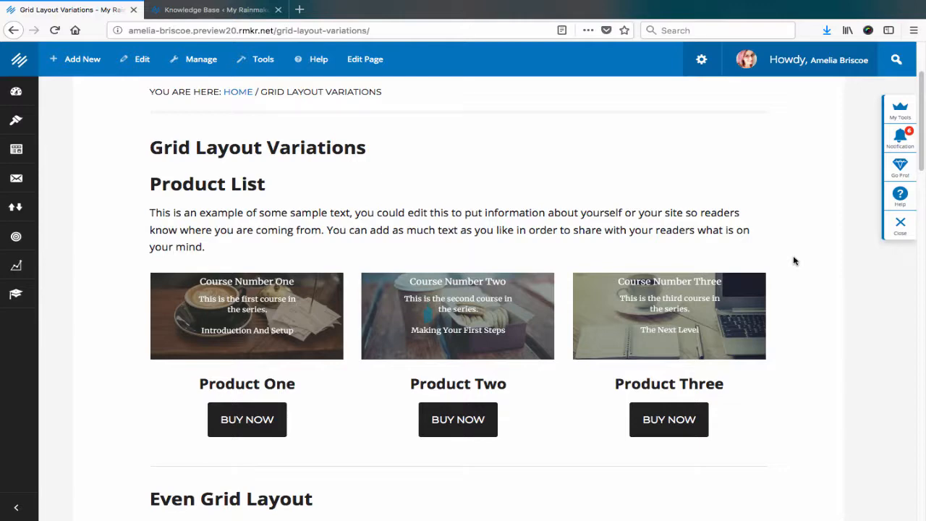
scroll(793, 260, down, 5)
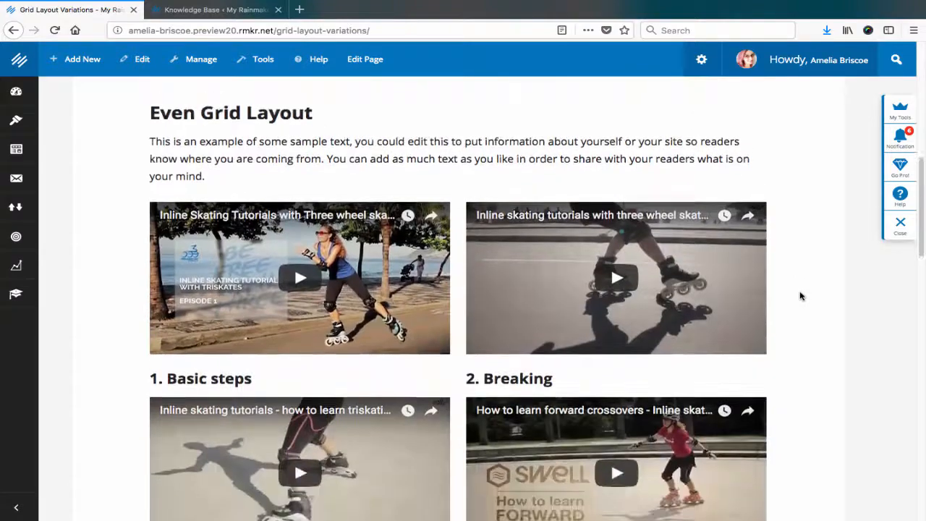
scroll(800, 295, up, 5)
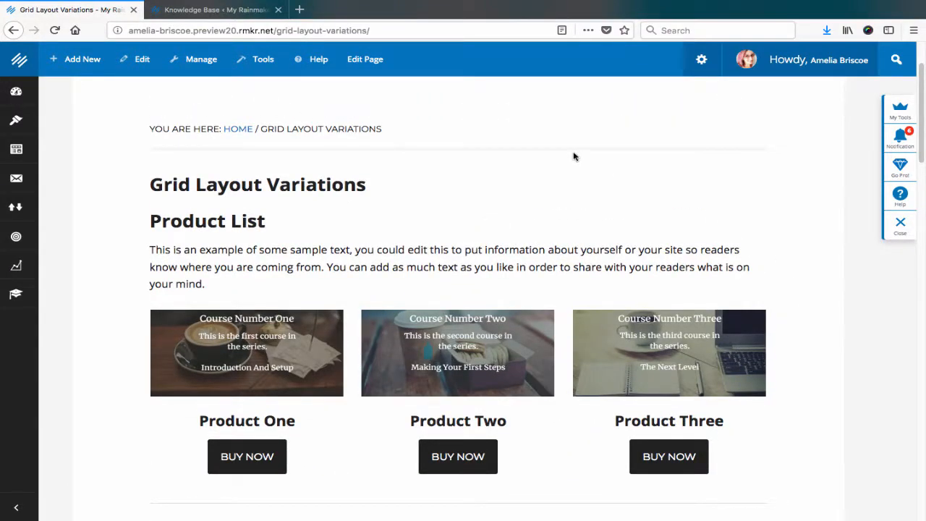
Step: Search the Knowledge Base for "column" and open the Content Column Classes article
click(223, 12)
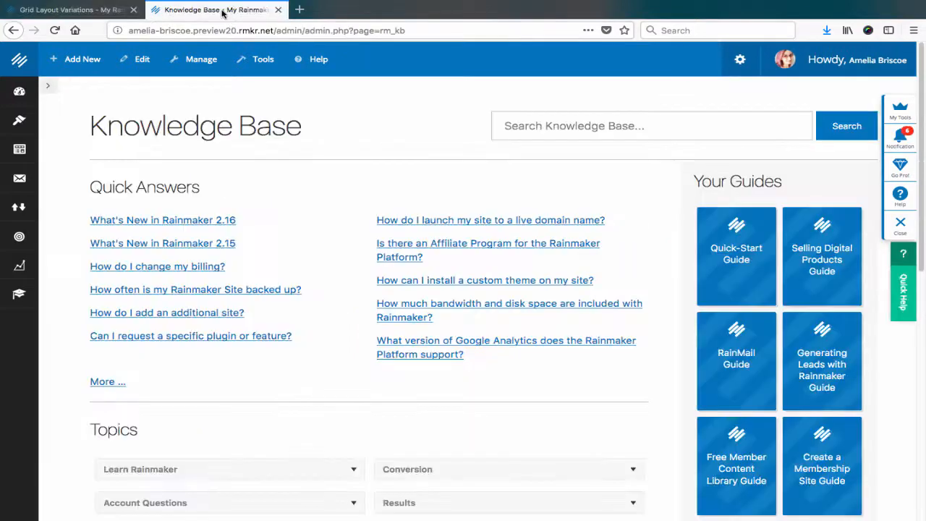
mouse_move(321, 70)
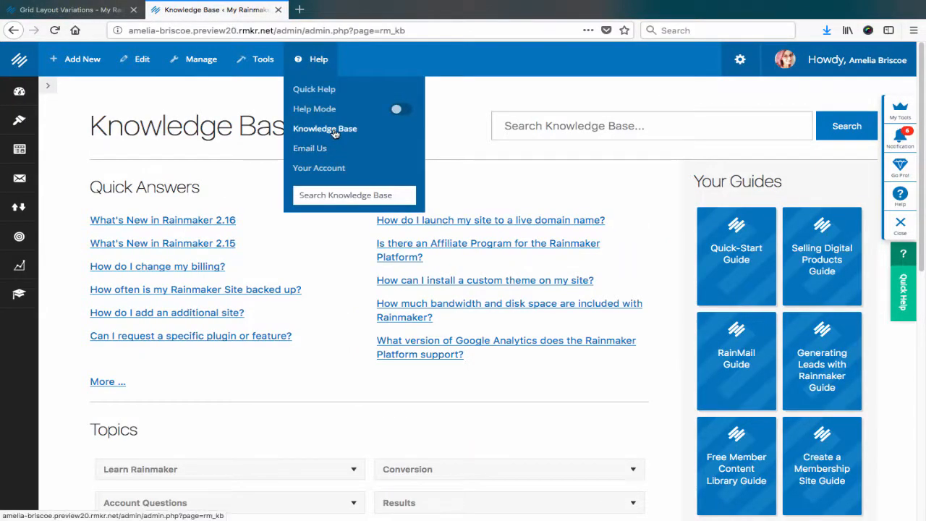
click(530, 124)
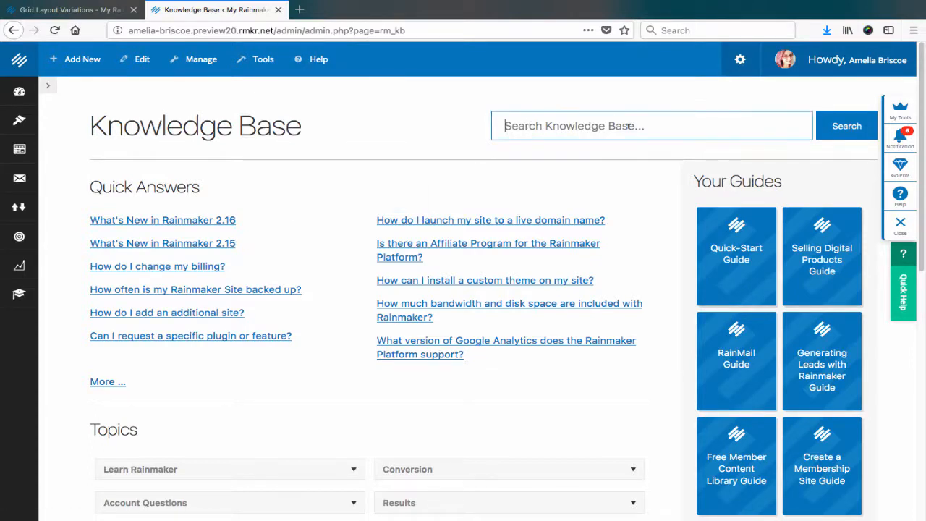
text(ca)
key(BackSpace)
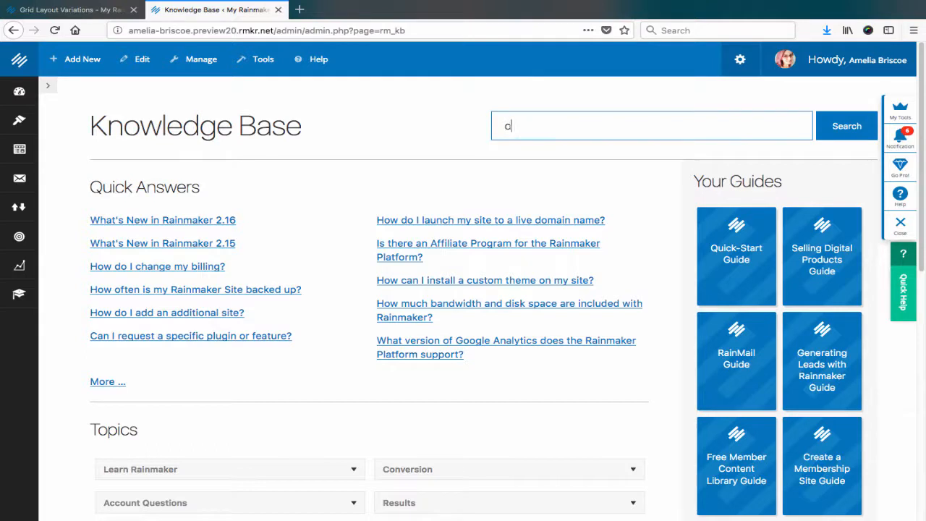
text(olumn)
key(Return)
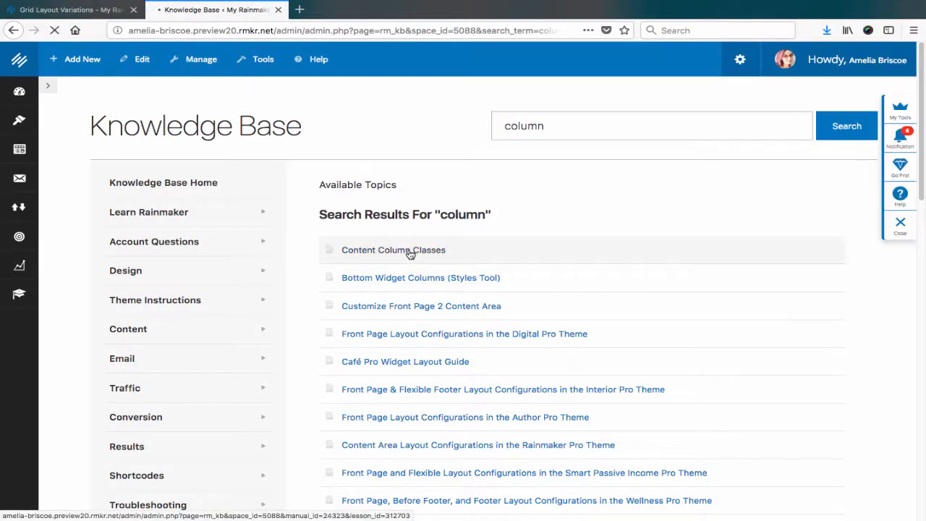
click(410, 253)
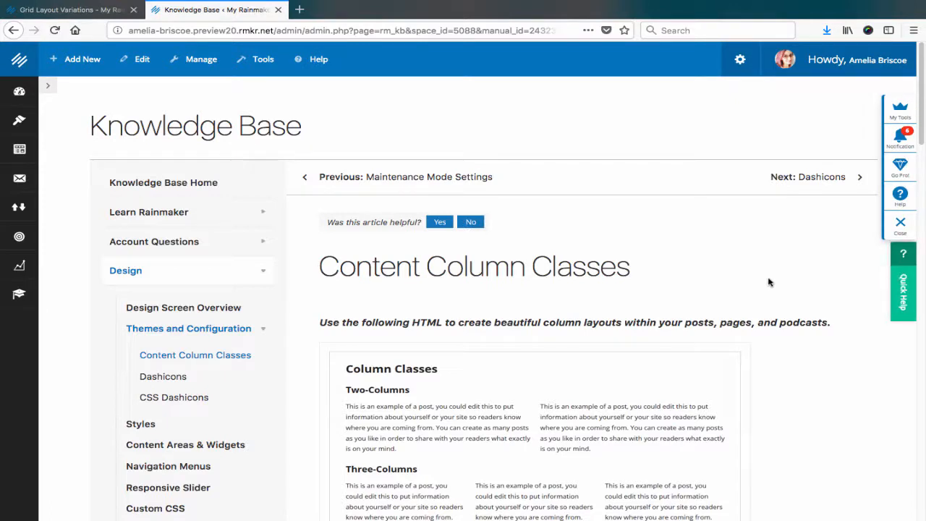
Step: Copy the complete 3-Columns HTML snippet from the Content Column Classes article
scroll(600, 299, down, 1)
scroll(601, 300, down, 3)
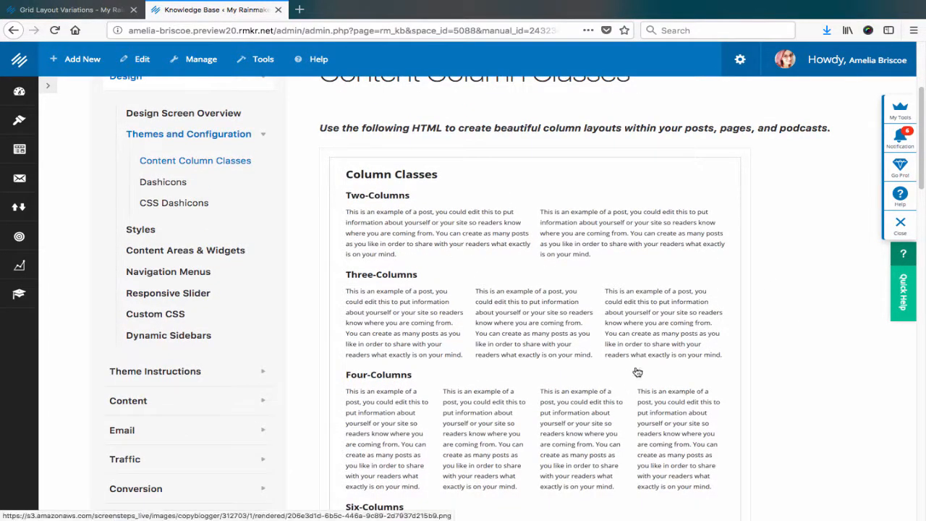
scroll(822, 350, down, 3)
scroll(822, 350, down, 3)
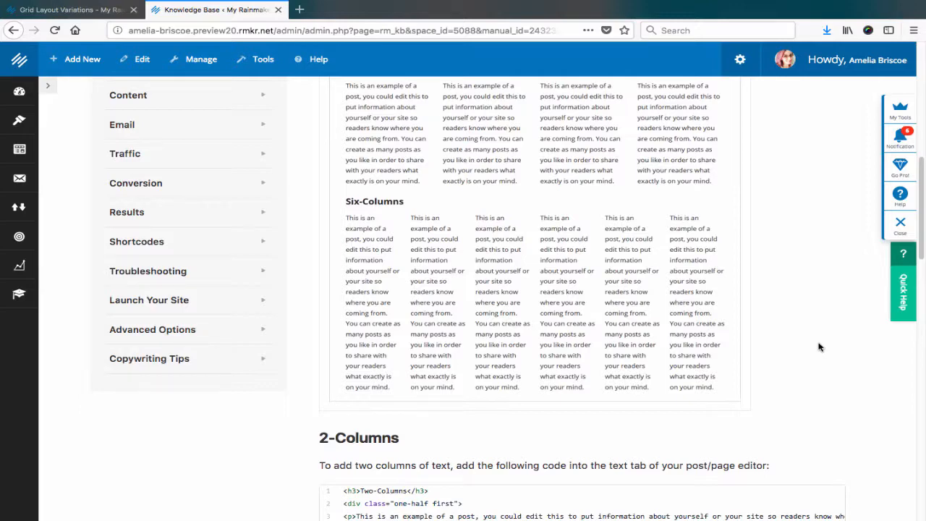
scroll(810, 349, down, 5)
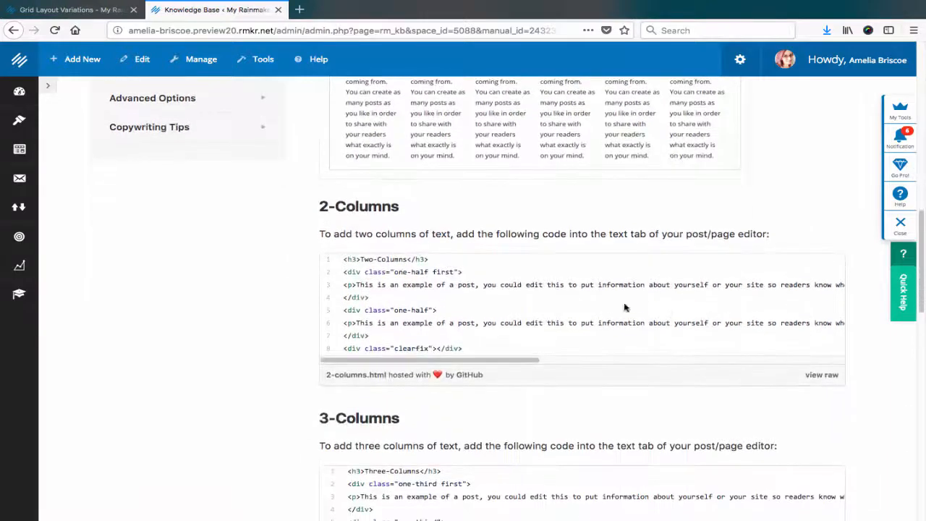
scroll(564, 301, down, 5)
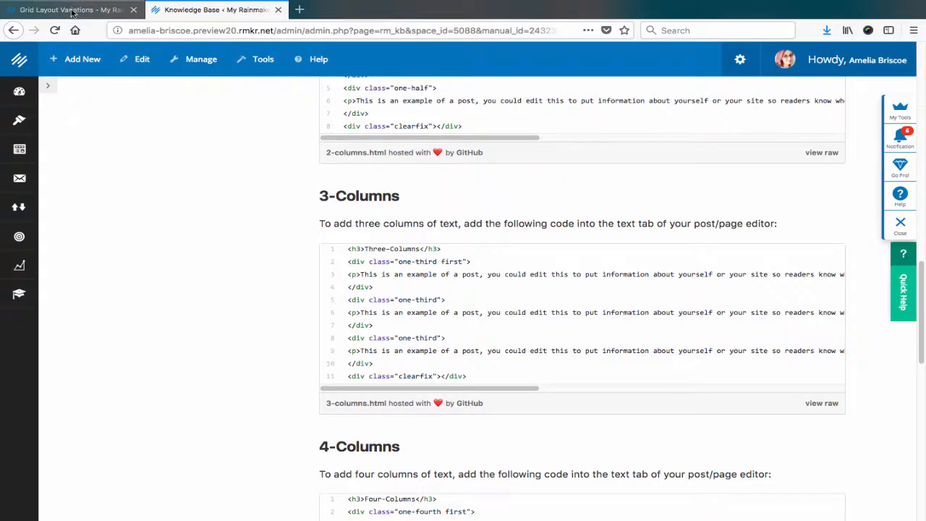
click(73, 10)
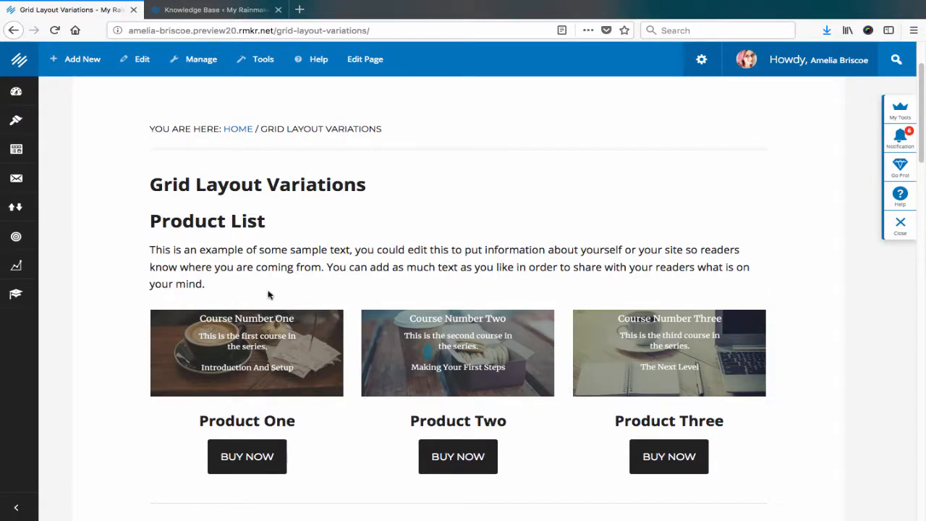
click(221, 10)
drag(347, 250, 481, 376)
key(ctrl+c)
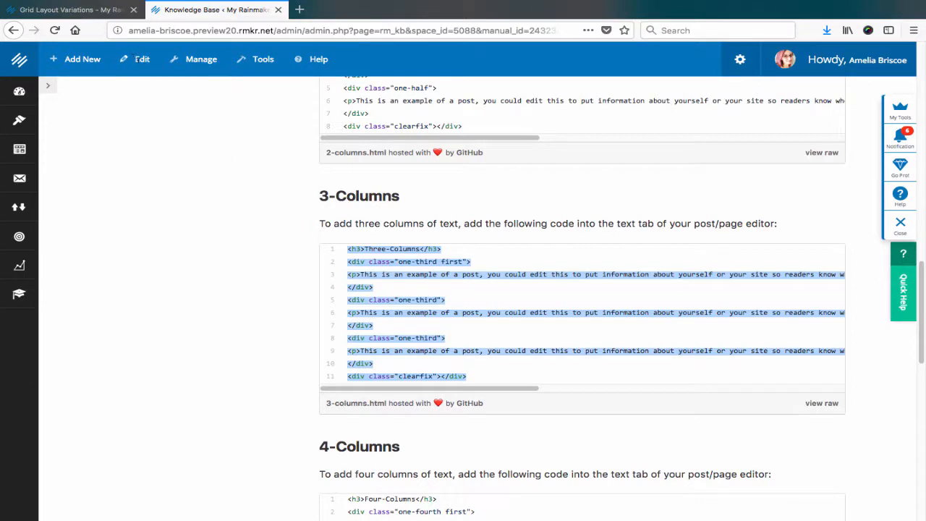
Step: Start a new page in a separate browser tab and switch to it
mouse_move(74, 74)
right_click(58, 109)
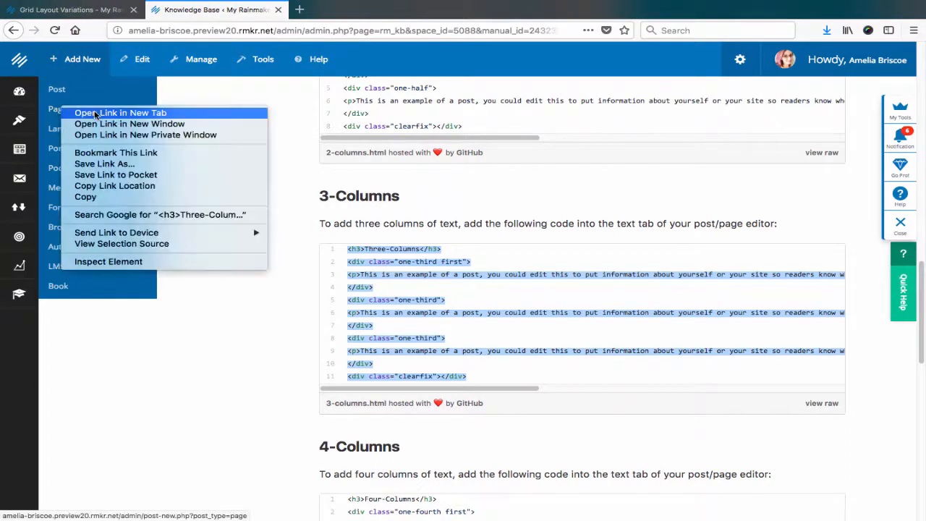
click(102, 113)
click(346, 11)
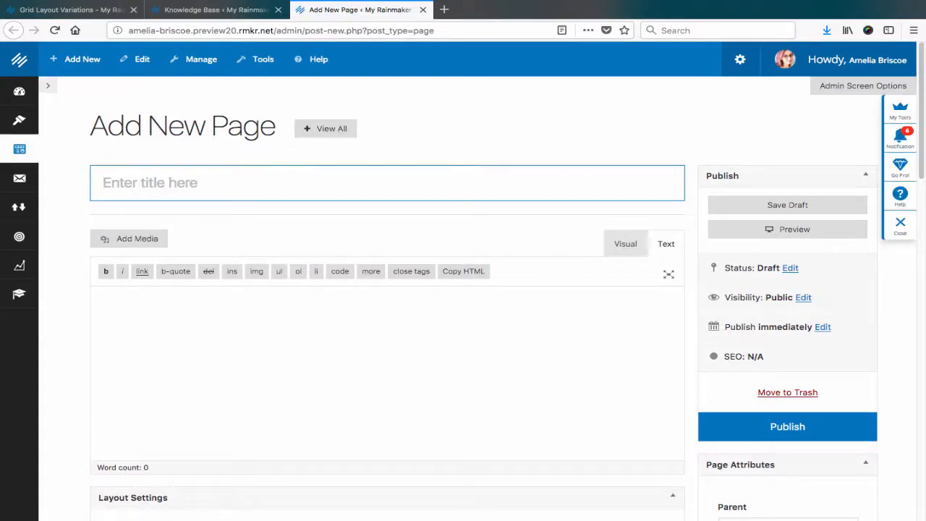
Step: Title the new page "Grid Layout" and paste the copied three-column HTML snippet into its content as raw HTML
text(Grid Layout)
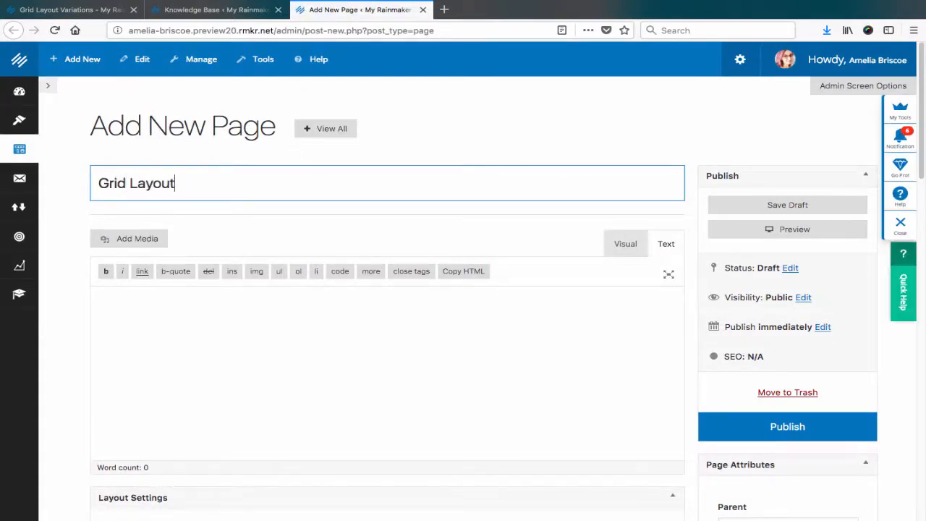
click(535, 361)
click(621, 246)
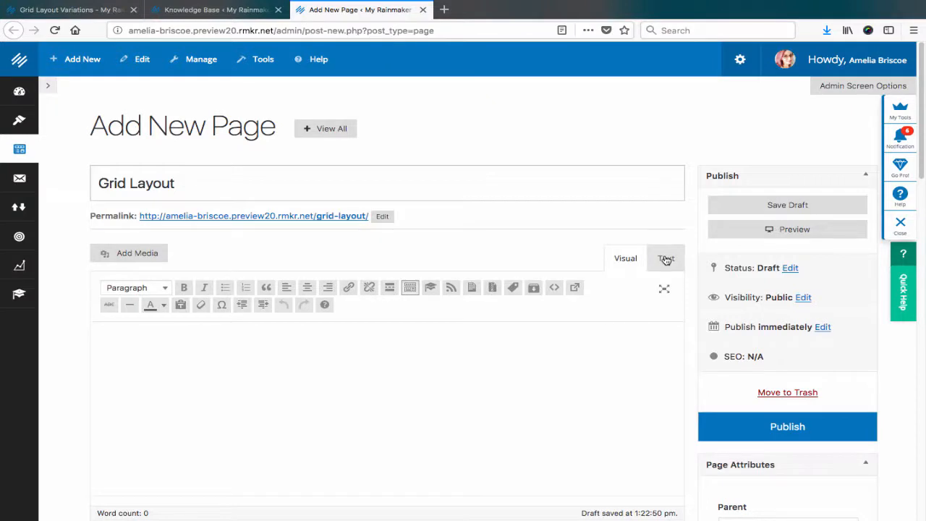
click(665, 259)
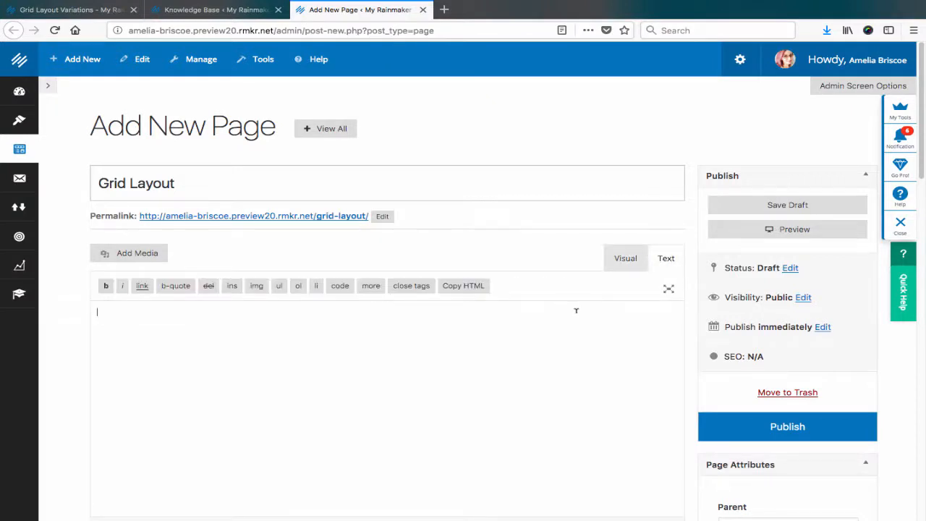
key(ctrl+v)
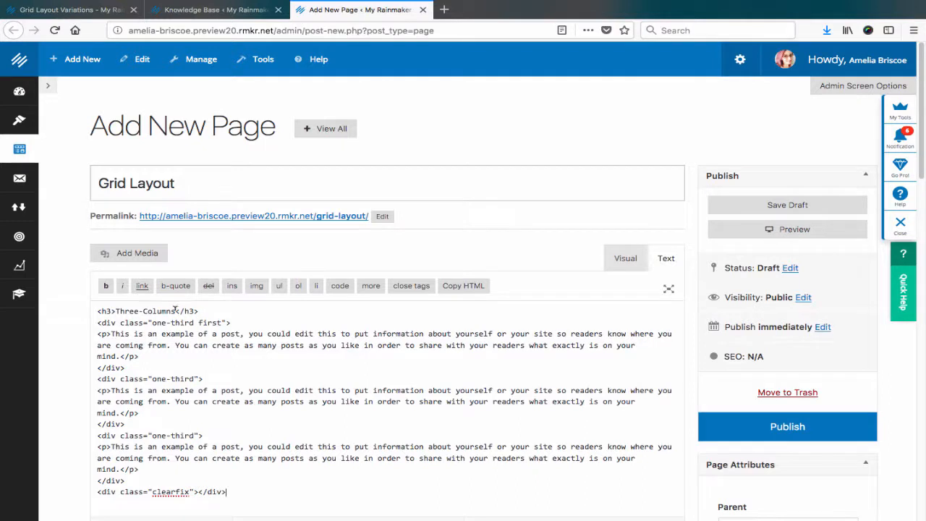
Step: Replace the "Three-Columns" heading text in the HTML with "Products On Offer"
drag(175, 309, 115, 311)
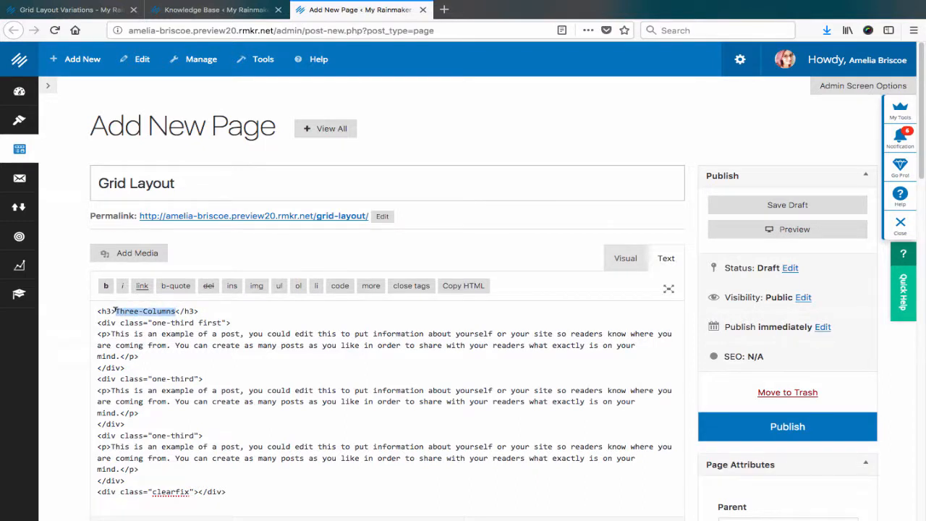
text(Product )
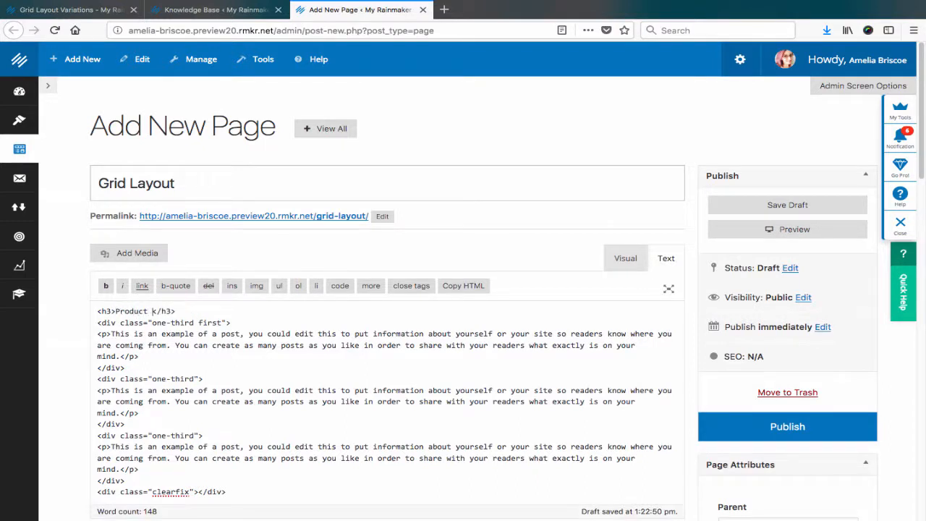
text( On Offer)
Step: Delete the placeholder paragraphs inside all three one-third column divs, leaving an empty line in each
drag(150, 357, 91, 335)
key(BackSpace)
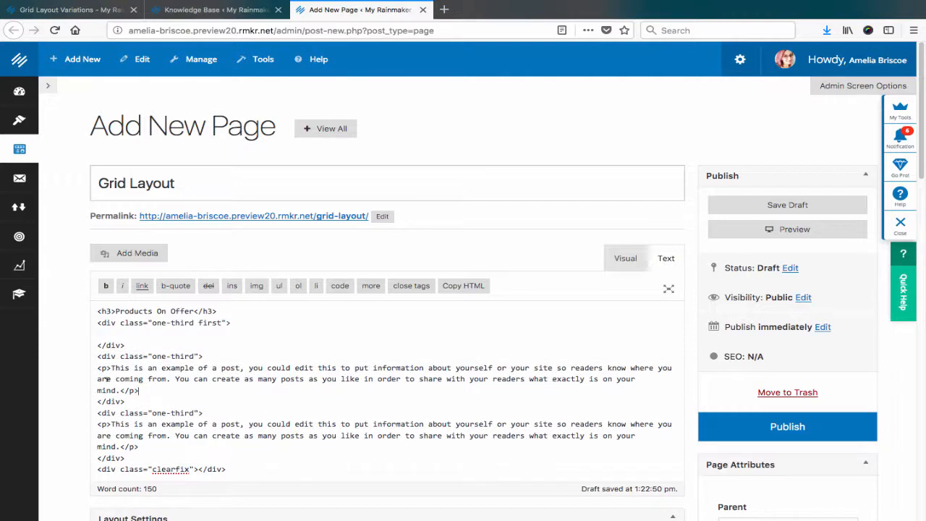
drag(138, 390, 93, 366)
key(BackSpace)
drag(139, 424, 93, 401)
key(BackSpace)
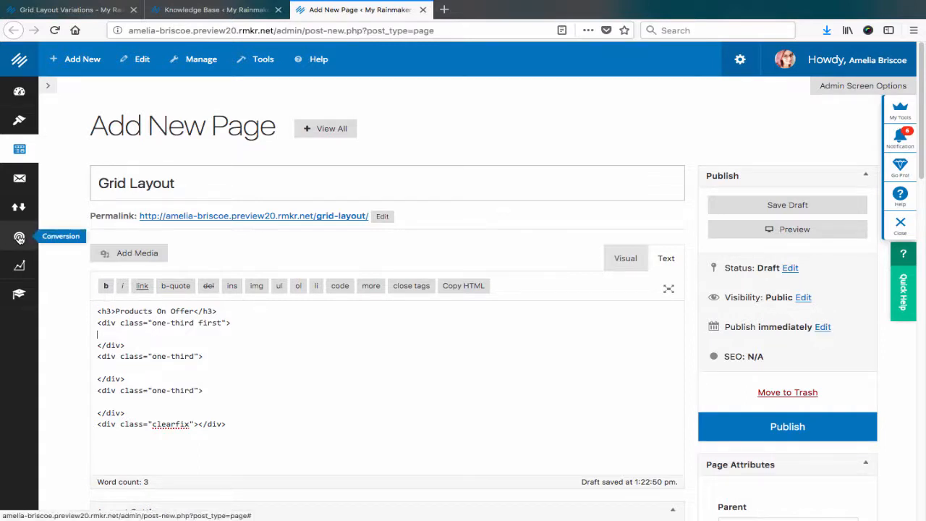
Step: Open the site's Products list in a separate browser tab and switch to it
click(19, 238)
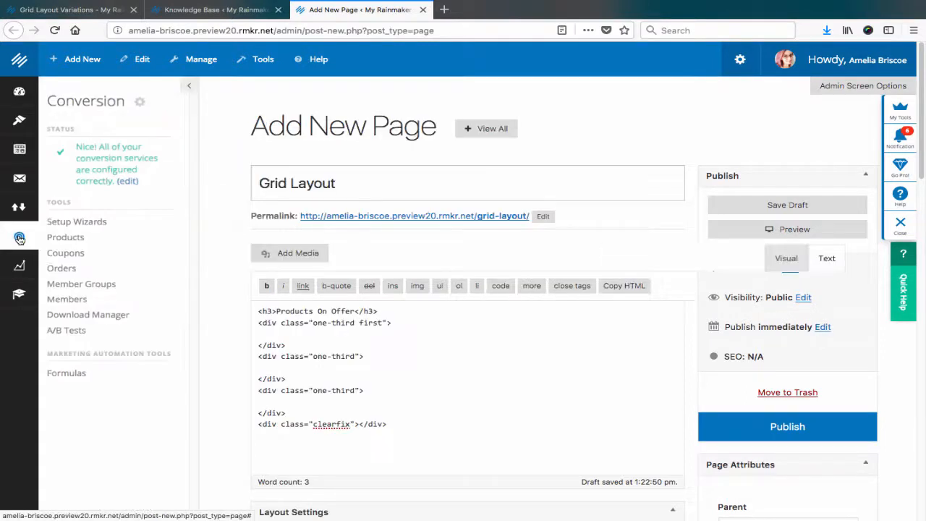
right_click(73, 239)
click(109, 241)
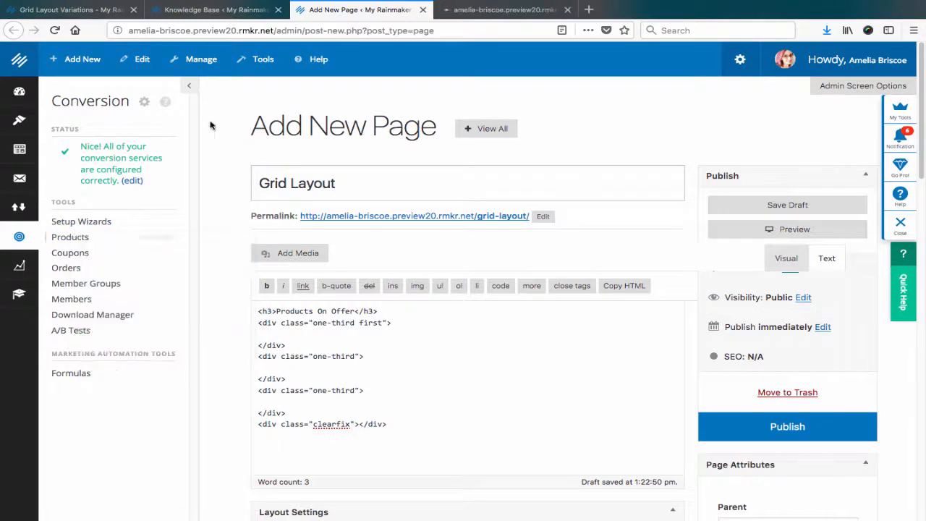
click(189, 85)
click(494, 14)
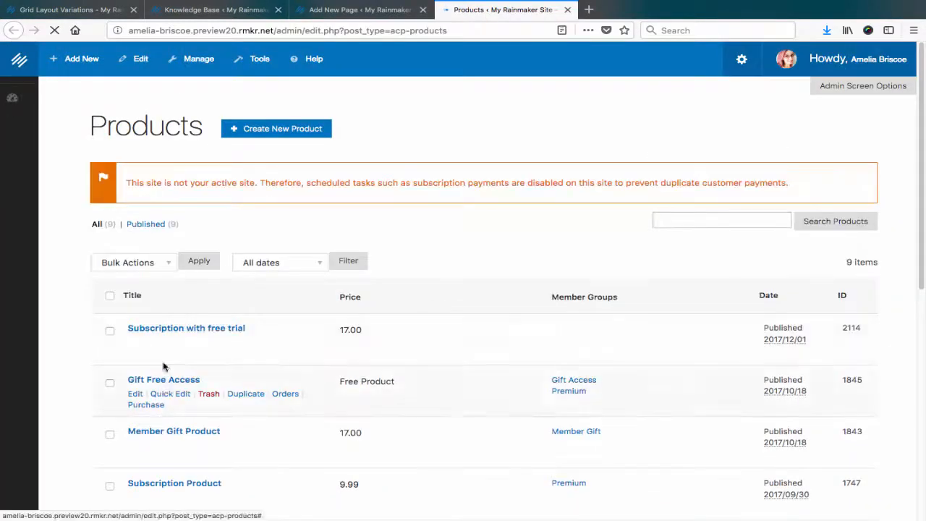
Step: Copy the purchase link address of Product One and return to the Grid Layout page being edited
scroll(165, 368, down, 5)
scroll(165, 367, down, 3)
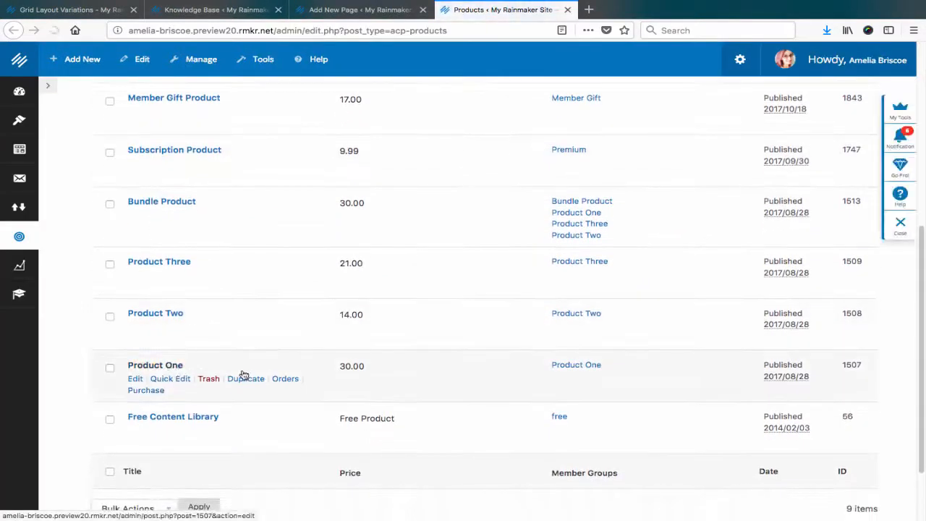
right_click(152, 390)
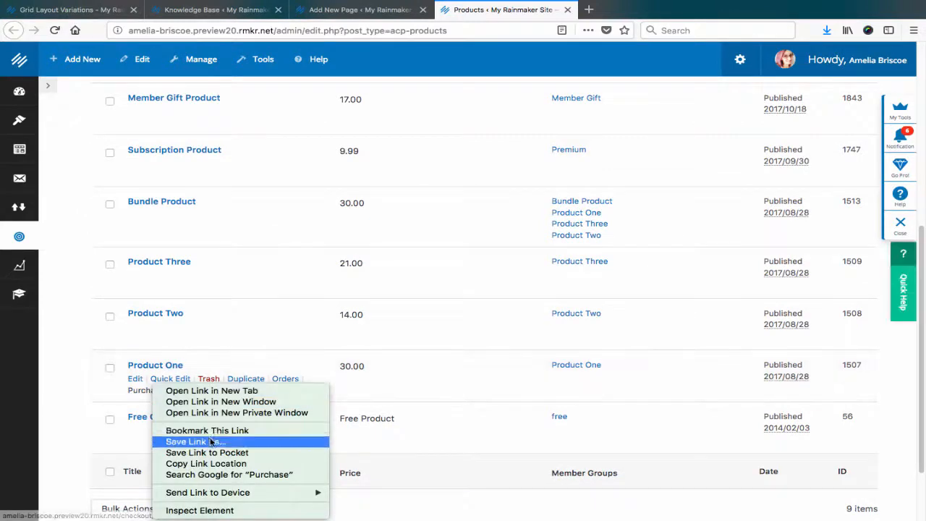
click(227, 463)
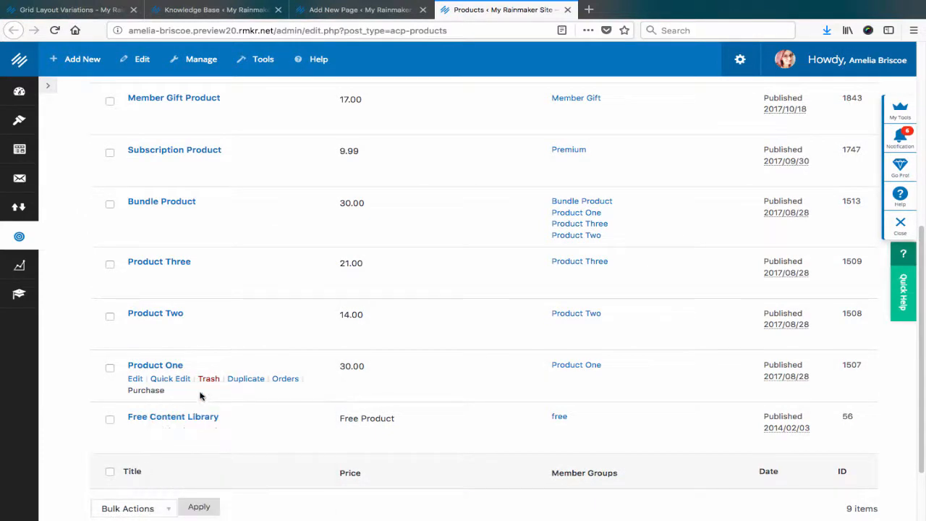
click(340, 12)
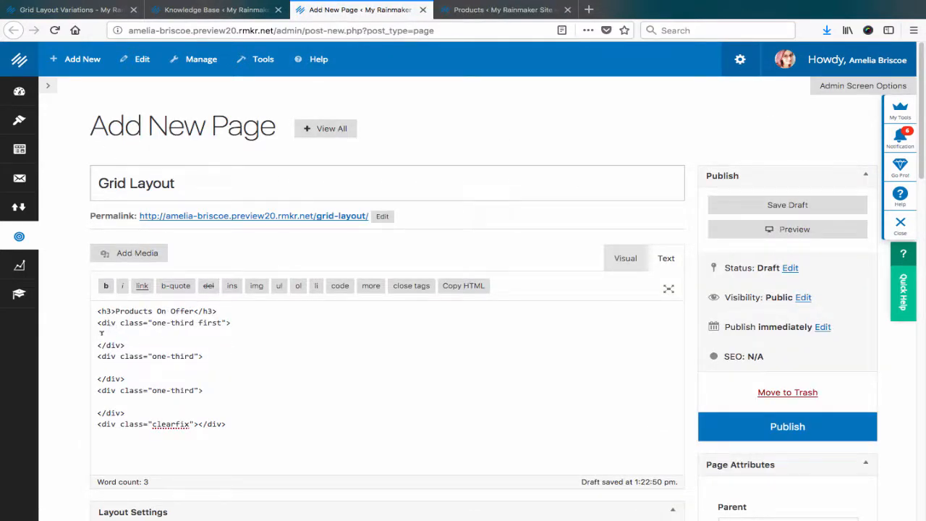
Step: Insert Course1.png in the first column, linked to the copied checkout URL for product_id=1507, and add "Buy Now" beneath it
click(120, 253)
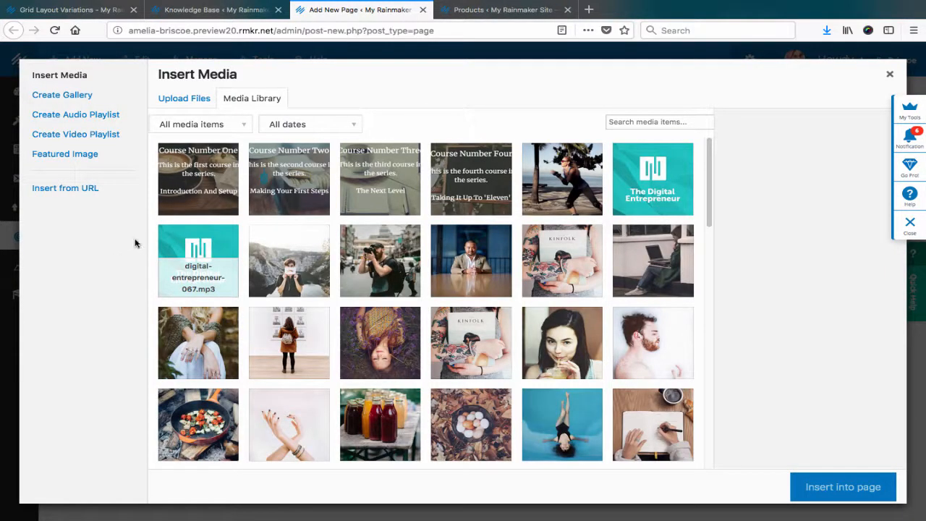
click(198, 172)
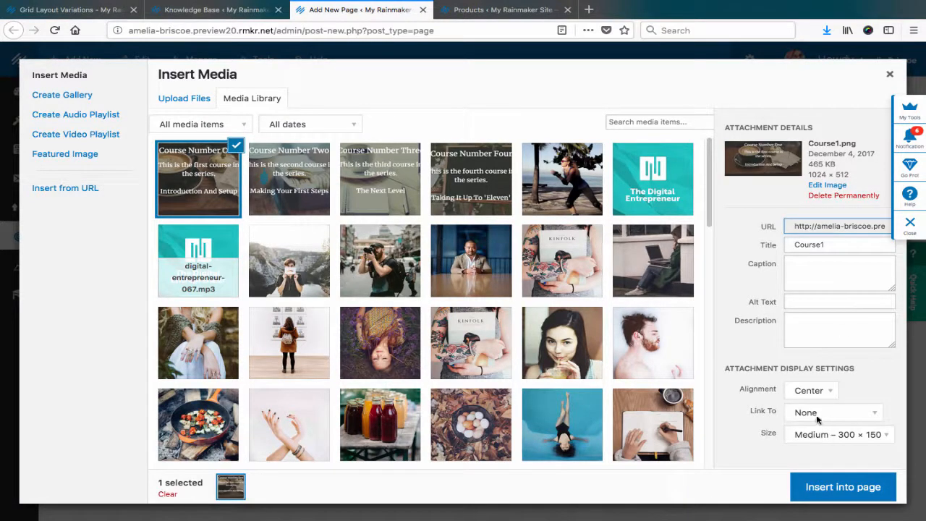
click(805, 413)
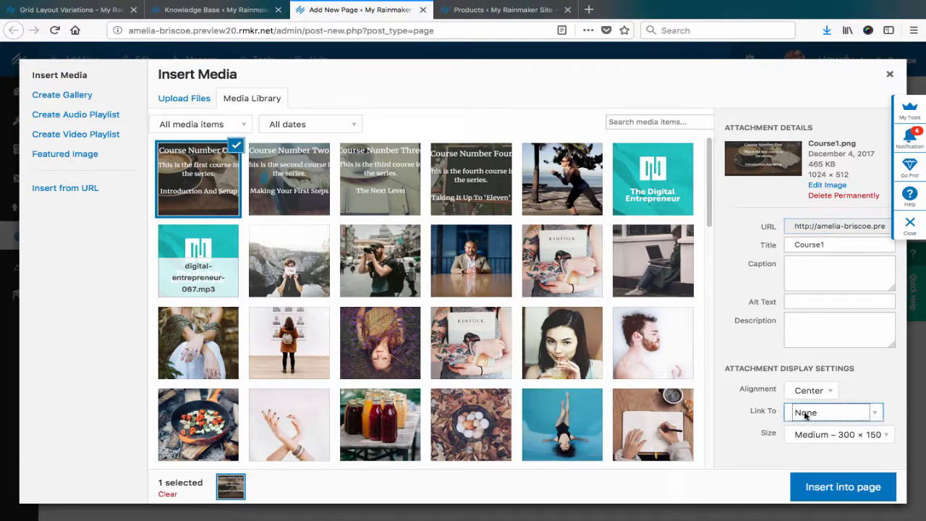
click(817, 436)
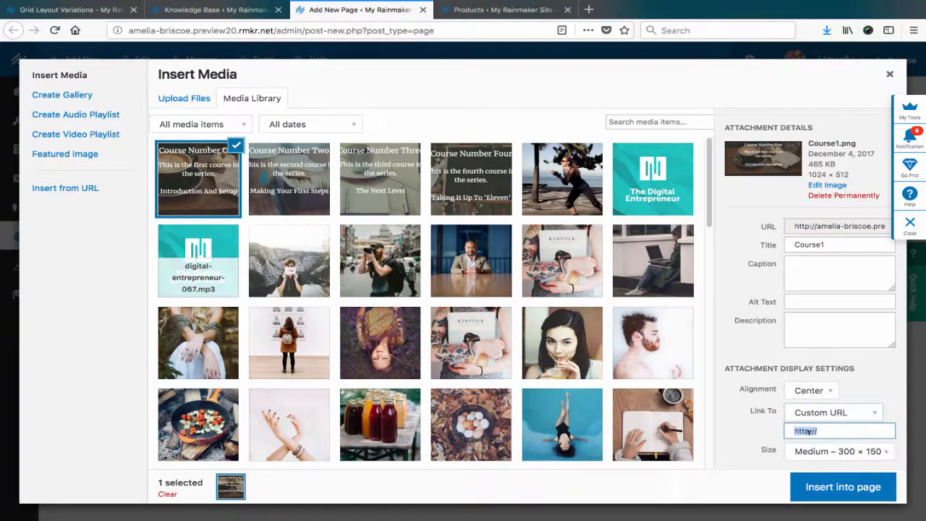
click(835, 429)
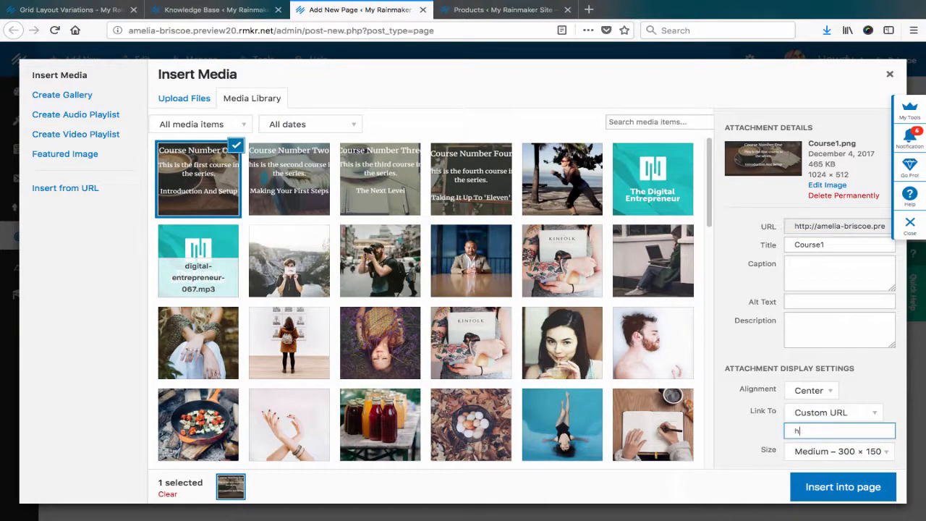
key(ctrl+v)
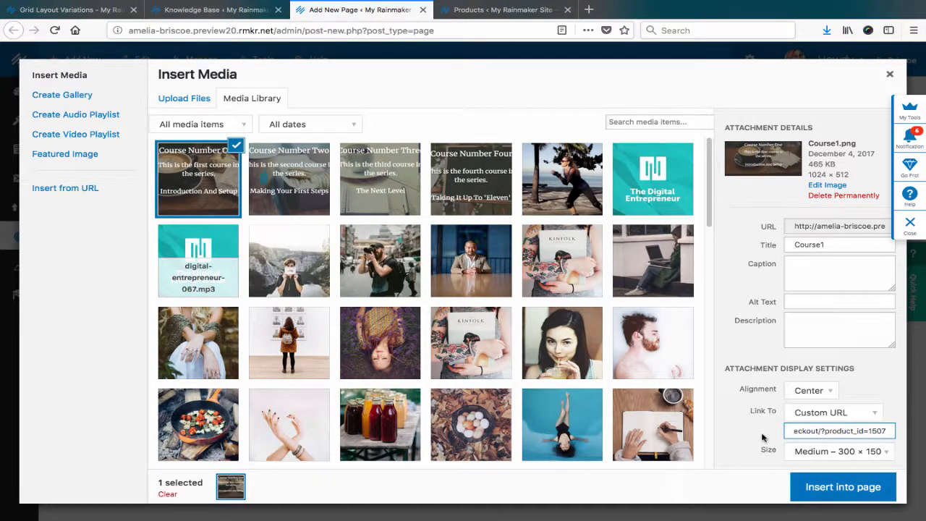
click(831, 490)
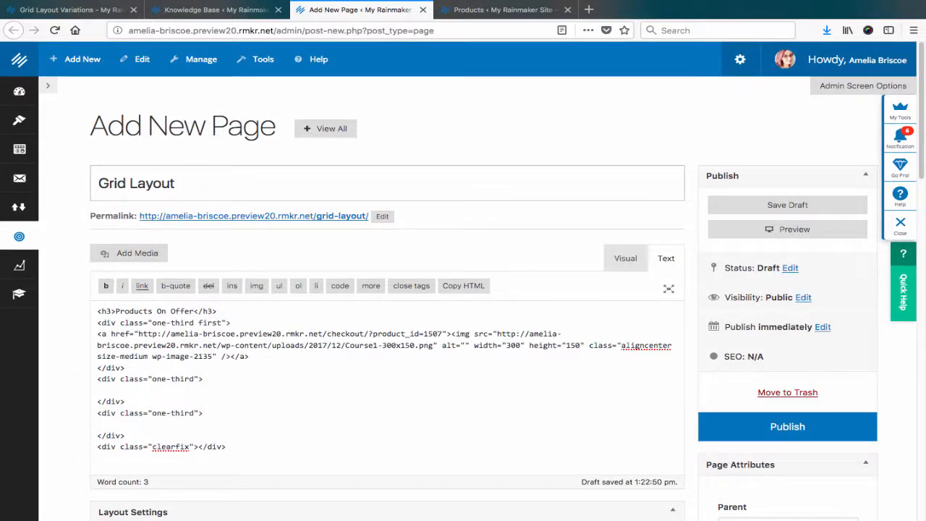
key(Return)
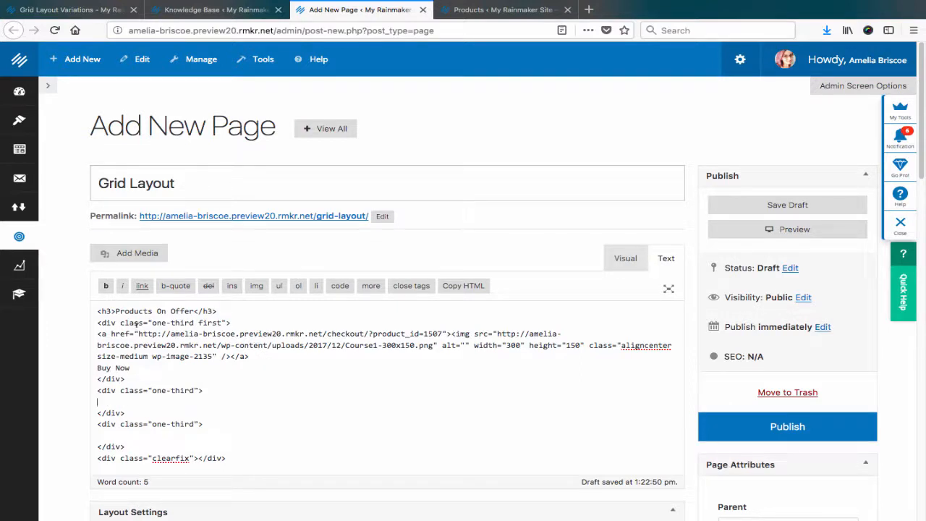
Step: Insert Course2.png in the second column with a custom checkout link ending in product_id=1508, and add "Buy Now" beneath it
click(125, 255)
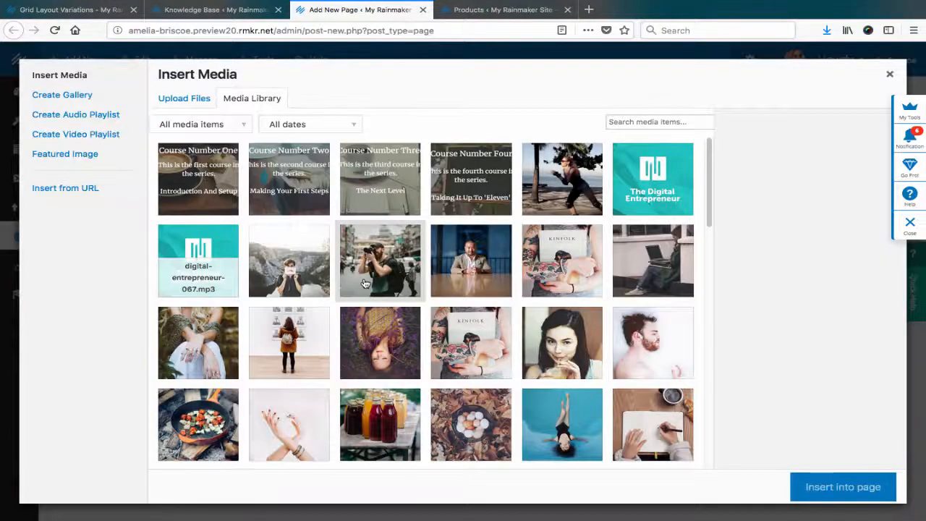
click(294, 177)
click(826, 430)
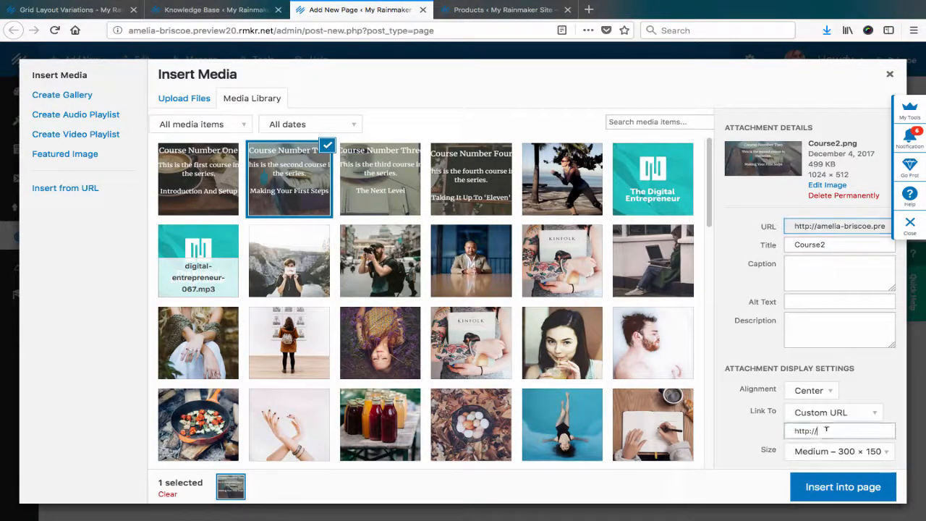
drag(825, 431, 786, 431)
key(ctrl+v)
key(BackSpace)
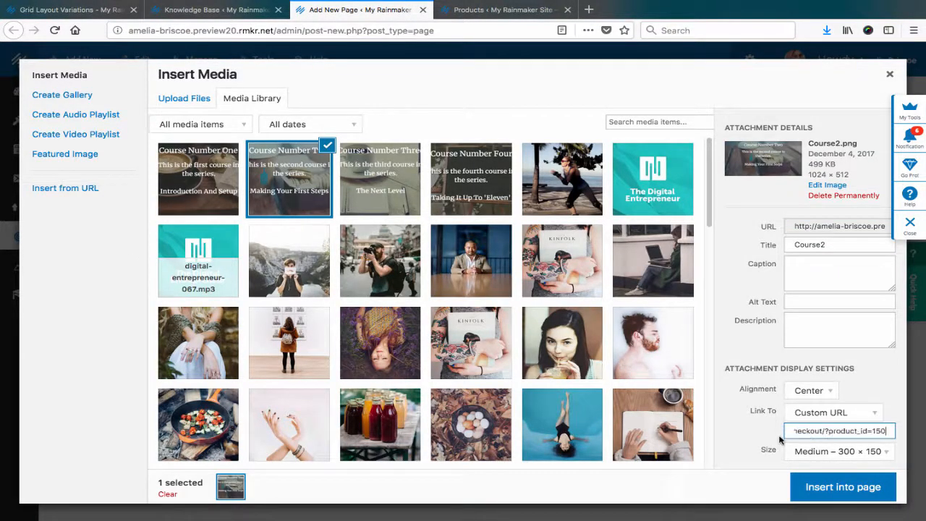
text(7)
click(838, 493)
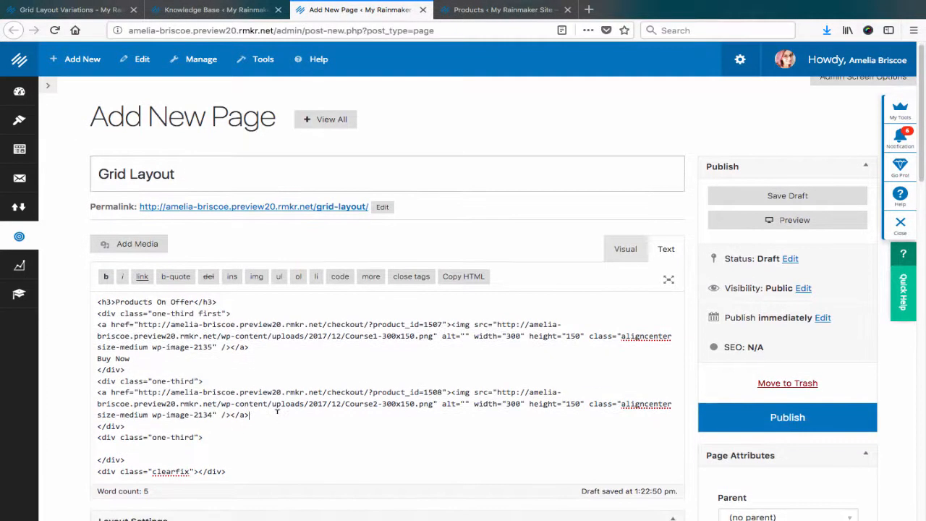
text(Buy Now)
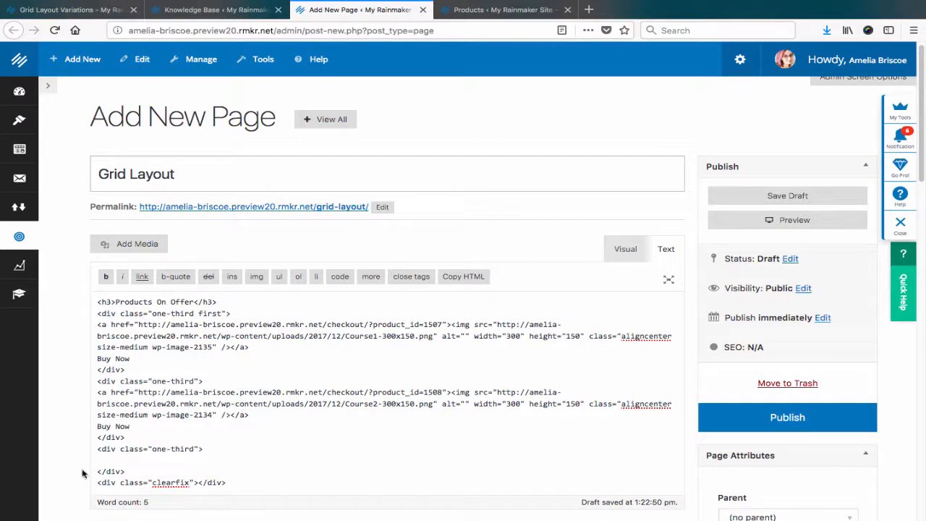
Step: Insert Course3.png in the third column with a custom checkout link ending in product_id=1509, and add "Buy Now" beneath it
click(125, 244)
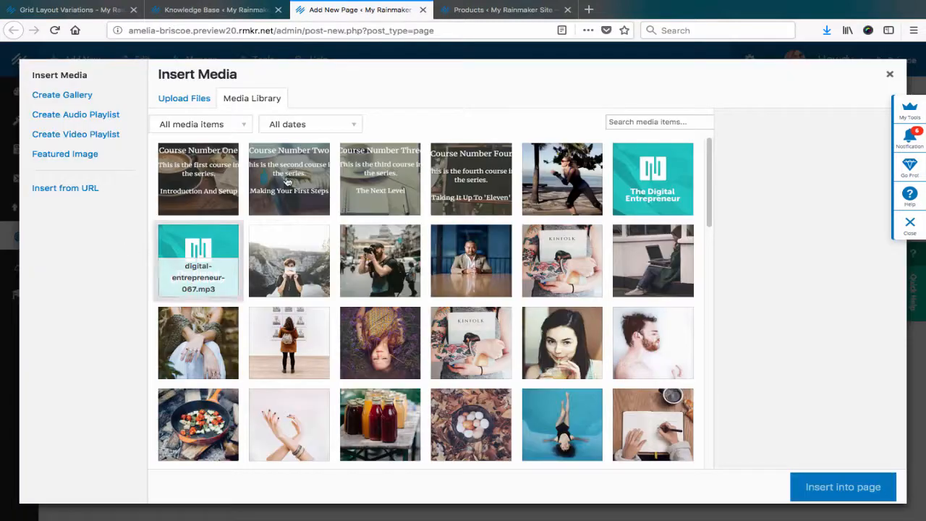
click(377, 159)
triple_click(789, 430)
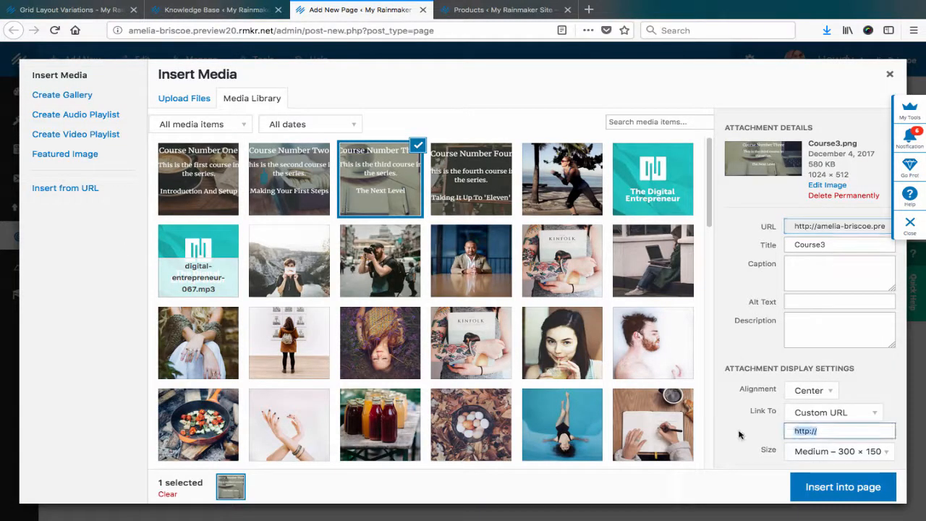
key(ctrl+v)
text(9)
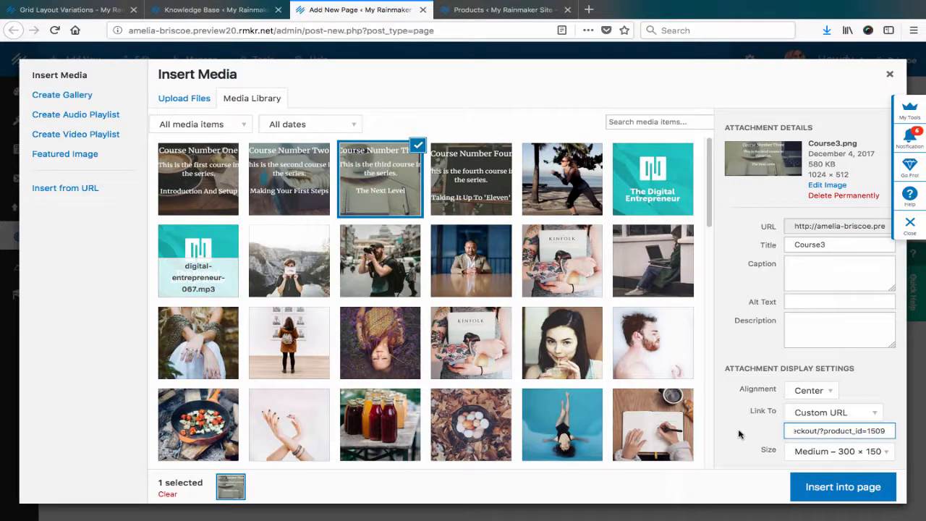
click(828, 494)
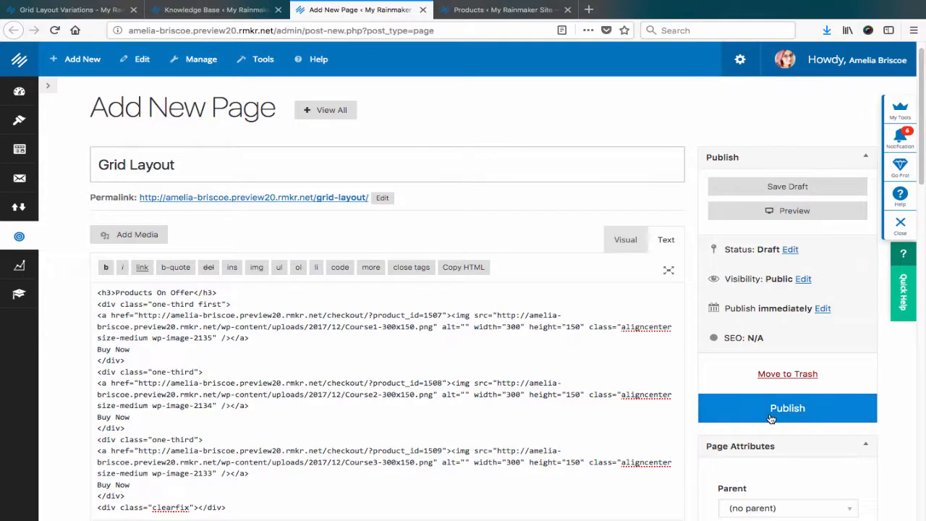
Step: Select the full-width layout without a sidebar in the page's Layout Settings
scroll(709, 411, down, 3)
scroll(708, 411, down, 1)
click(391, 383)
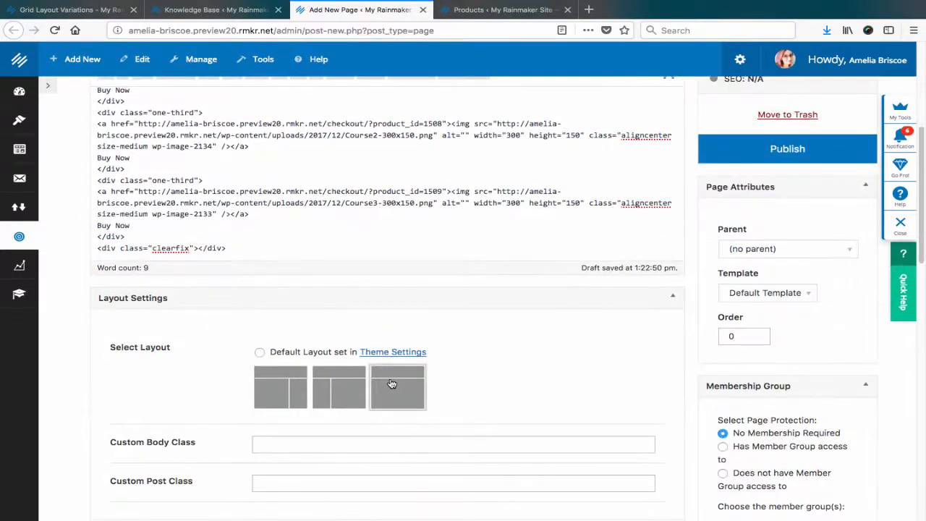
Step: Publish the Grid Layout page and close the browser tab with the Products list
scroll(752, 282, up, 2)
click(782, 259)
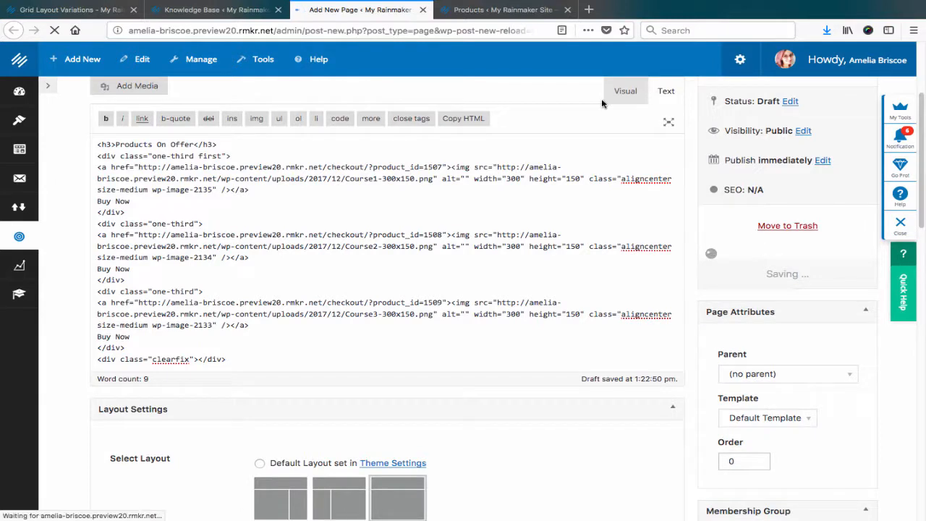
click(567, 10)
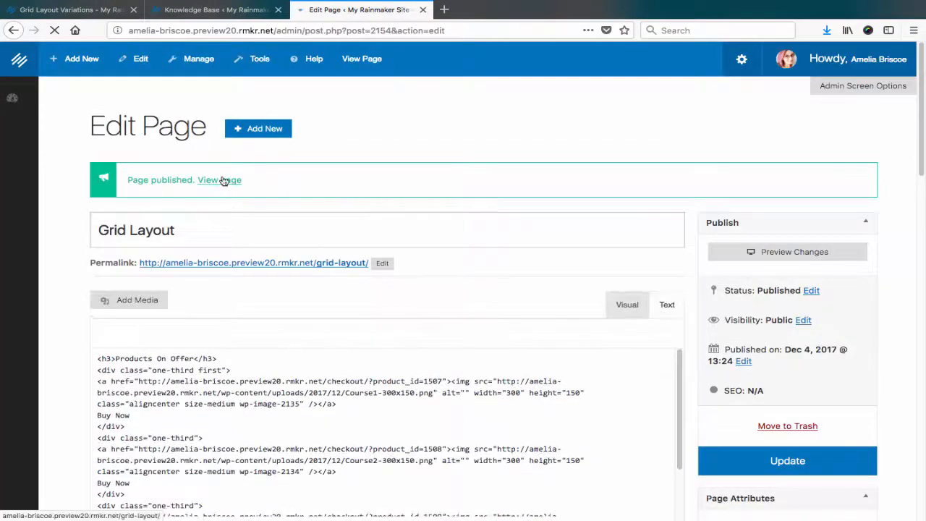
Step: Open the published Grid Layout page in a new browser tab and review its three-column product grid
right_click(223, 182)
click(271, 184)
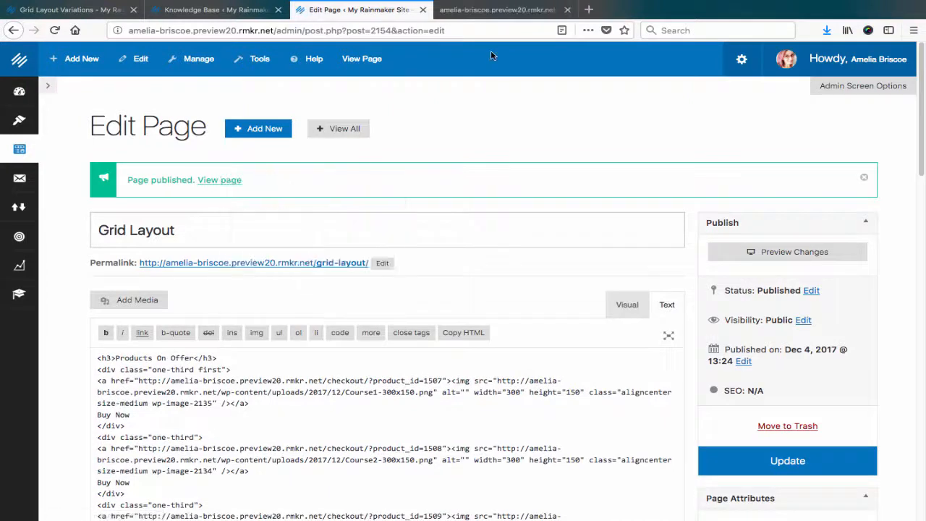
click(495, 10)
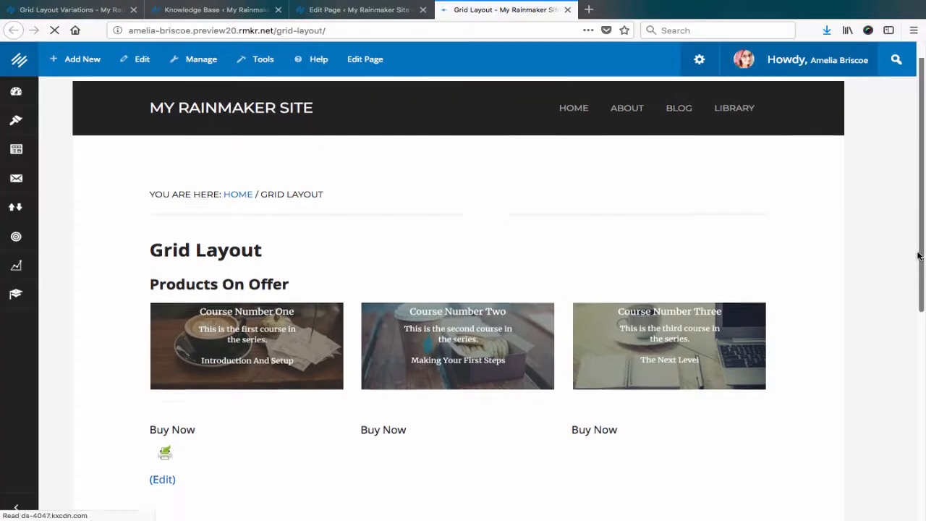
scroll(575, 304, down, 3)
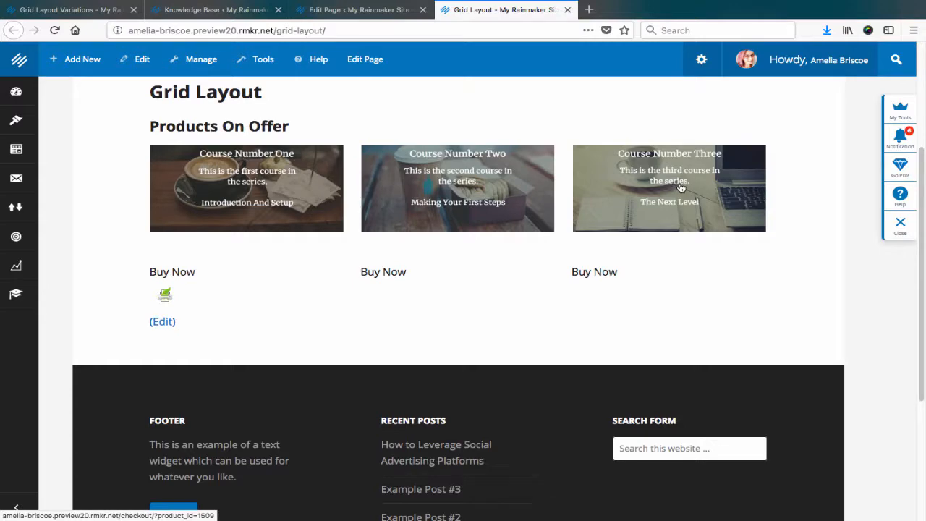
Step: Review the Even Grid Layout video example on the Grid Layout Variations page
click(362, 11)
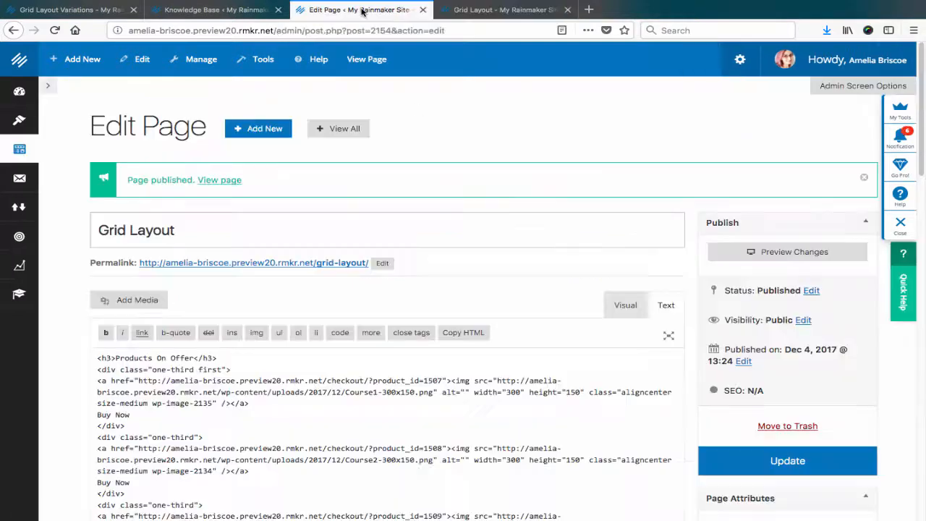
click(51, 10)
scroll(145, 283, down, 5)
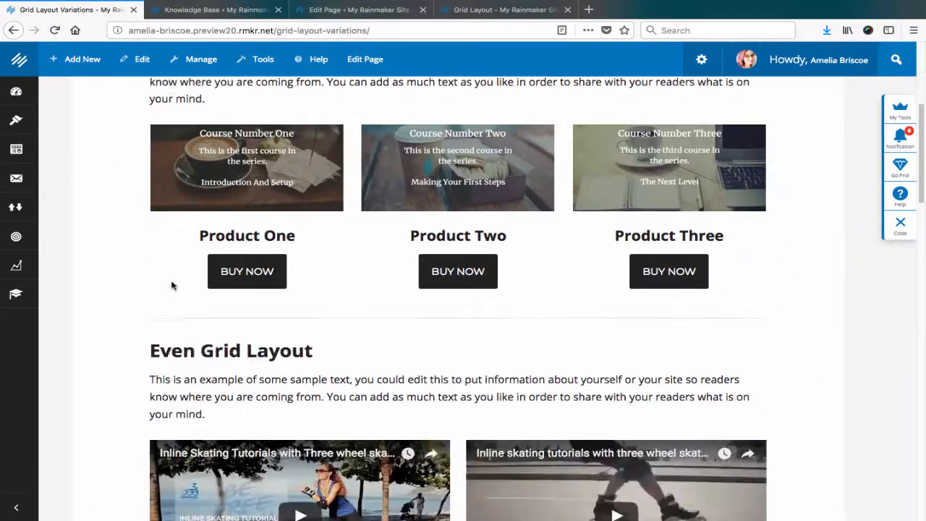
scroll(179, 204, down, 1)
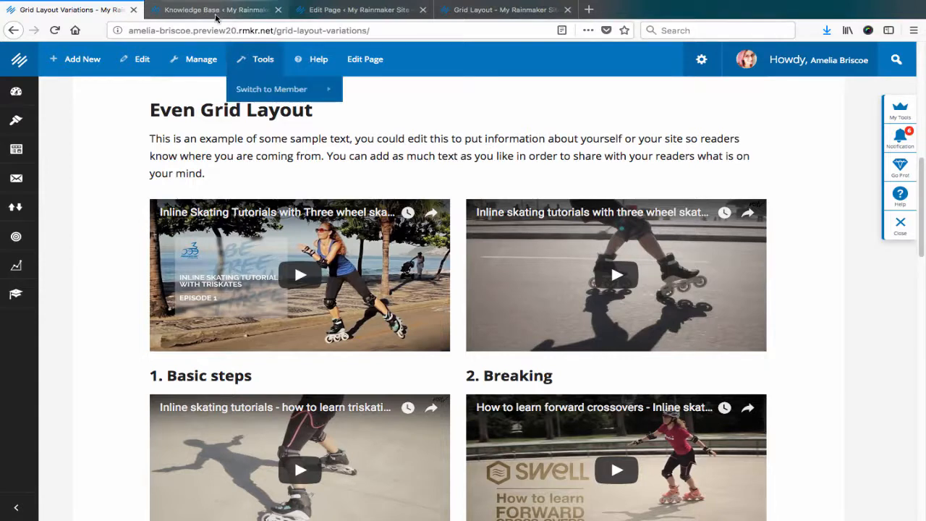
Step: Copy the 2-Columns HTML from the Knowledge Base and paste it below the product grid's code in the Grid Layout page
click(207, 9)
scroll(374, 280, up, 3)
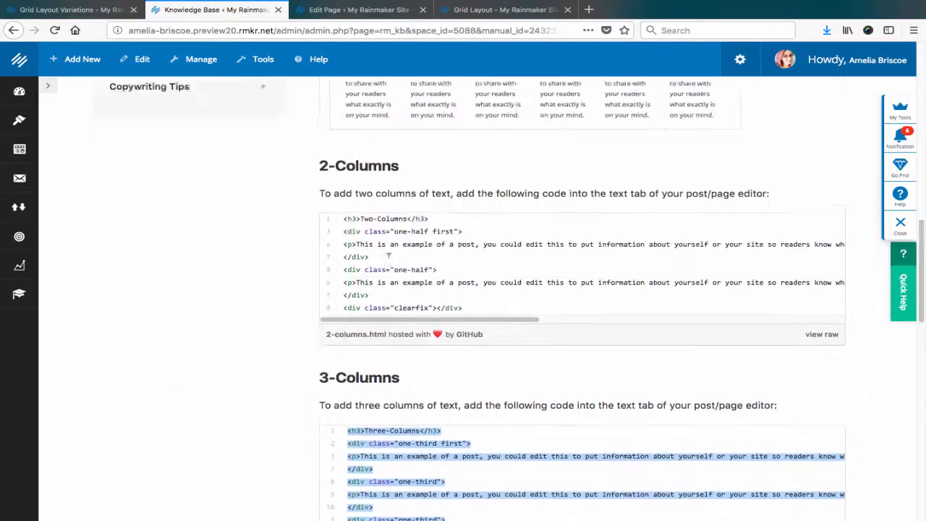
drag(344, 250, 464, 340)
key(ctrl+c)
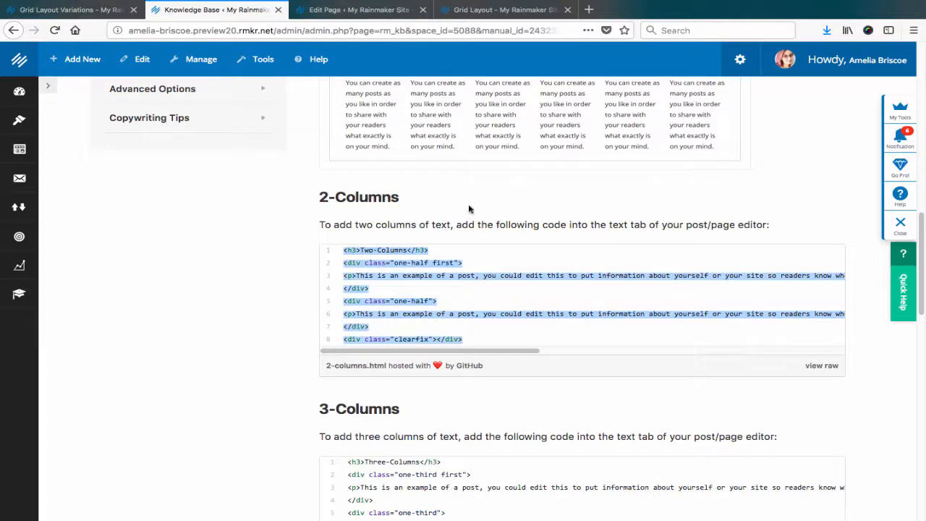
click(334, 9)
scroll(243, 326, down, 5)
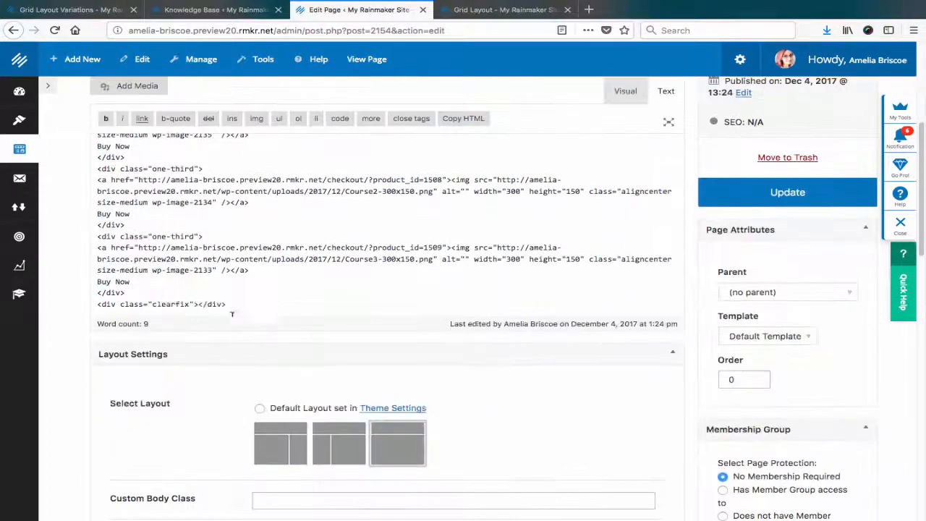
key(Return)
key(Return)
key(Return)
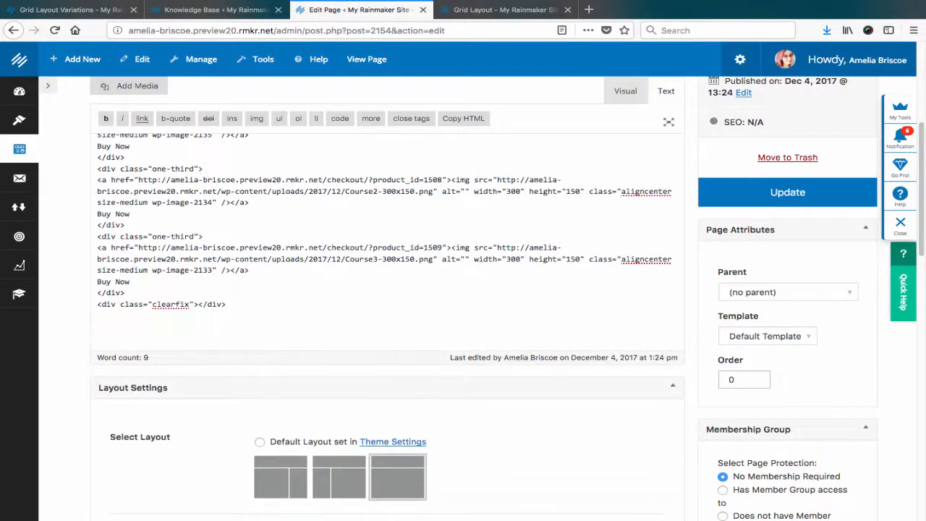
key(ctrl+v)
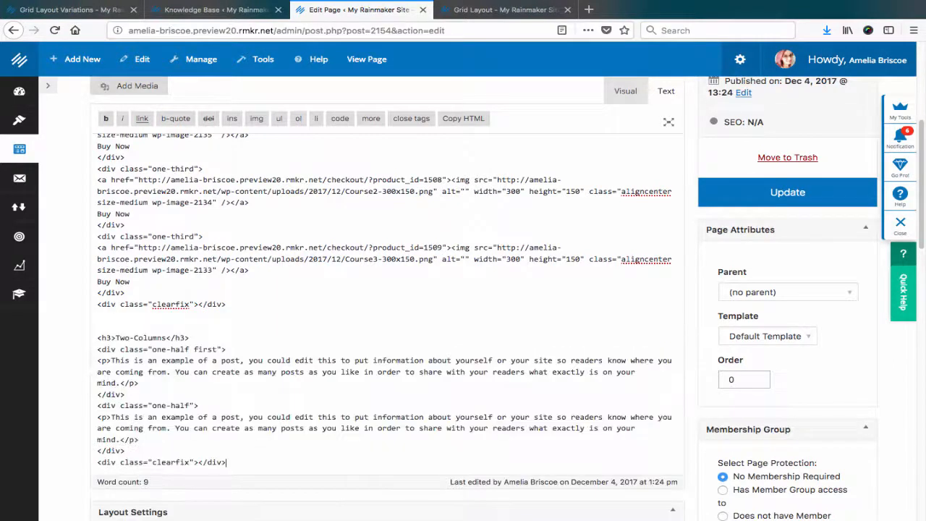
Step: Change the two-column section's h3 heading to "Videos"
double_click(154, 337)
key(BackSpace)
key(BackSpace)
key(BackSpace)
key(BackSpace)
key(BackSpace)
text(Videos)
Step: Delete the sample paragraphs from both one-half columns of the Videos section
drag(160, 382, 97, 360)
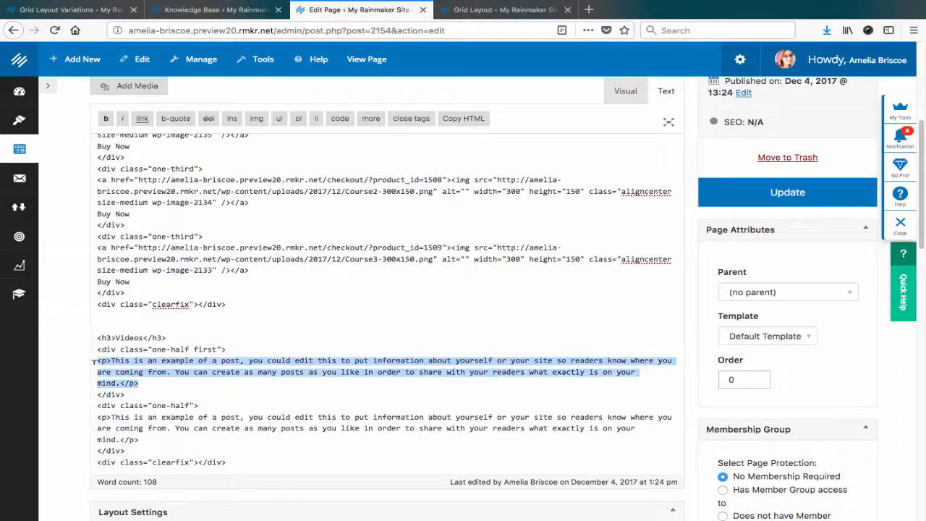
key(BackSpace)
drag(139, 417, 96, 395)
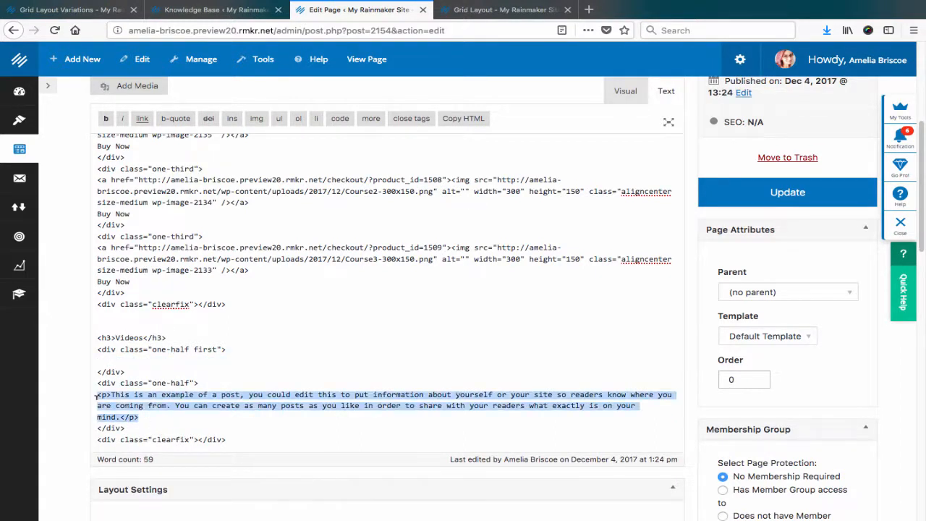
key(BackSpace)
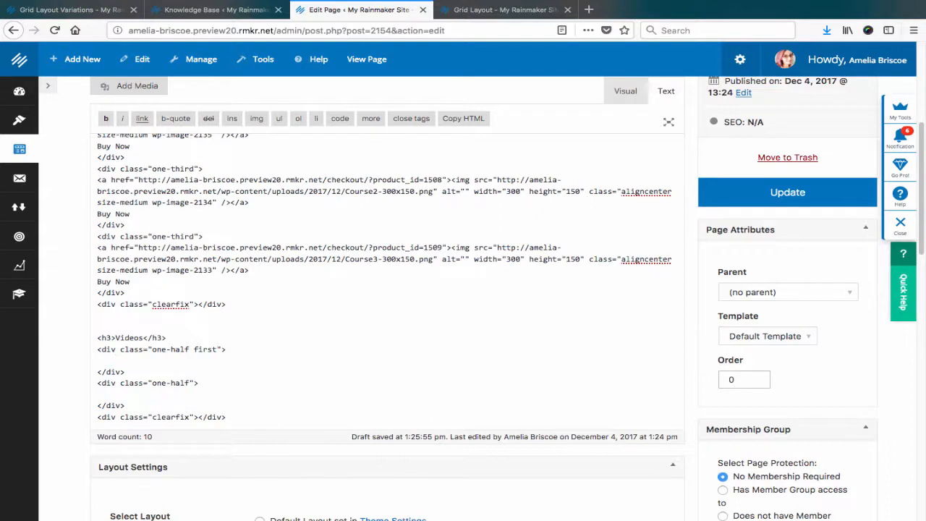
Step: Paste the 560 by 315 YouTube iframes into the one-half columns, embedding rC3idx3YOjo in the first and AM4ptyerMro in the second
key(super+Tab)
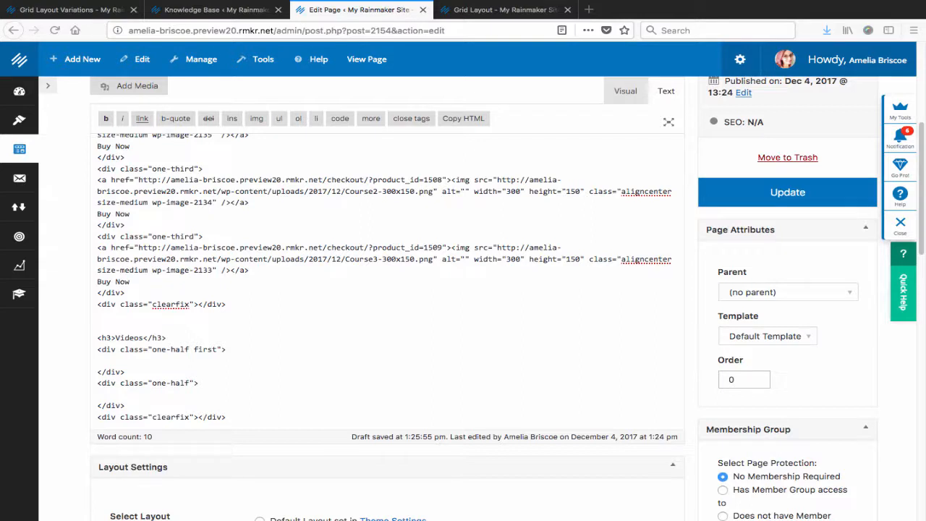
click(124, 358)
text(<iframe width="560" height="315" src="https://www.youtube.com/embed/rC3idx3YOjo" frameborder="0" allowfullscreen></iframe>)
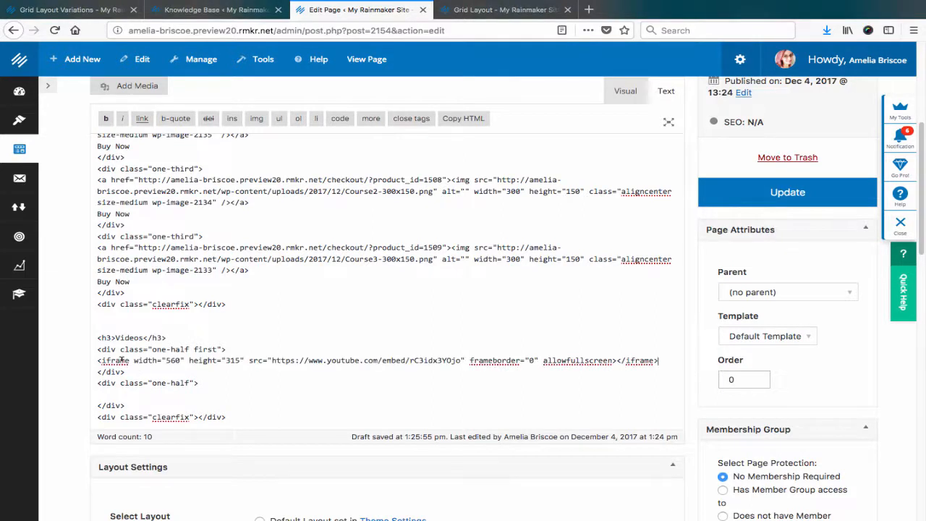
key(super+Tab)
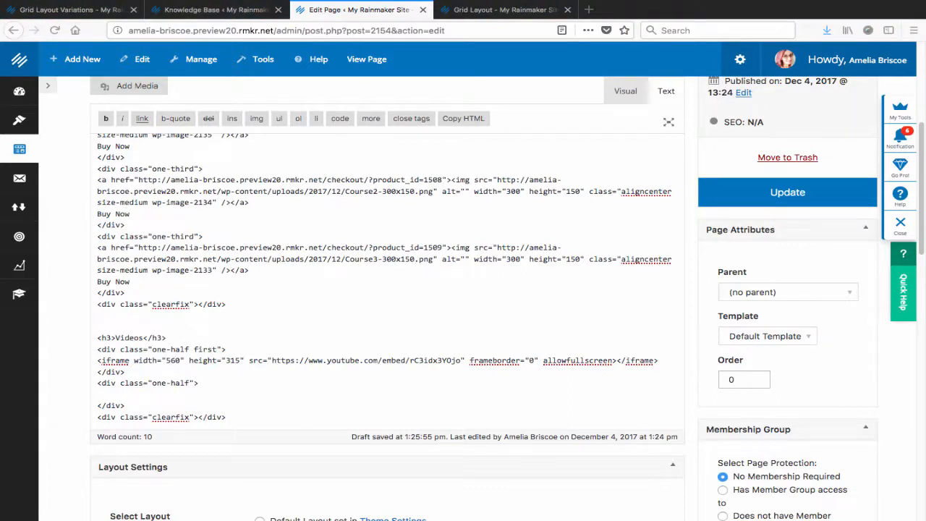
click(118, 393)
text(<iframe src="https://www.youtube.com/embed/AM4ptyerMro" width="560" height="315" frameborder="0" allowfullscreen="allowfullscreen"></iframe>)
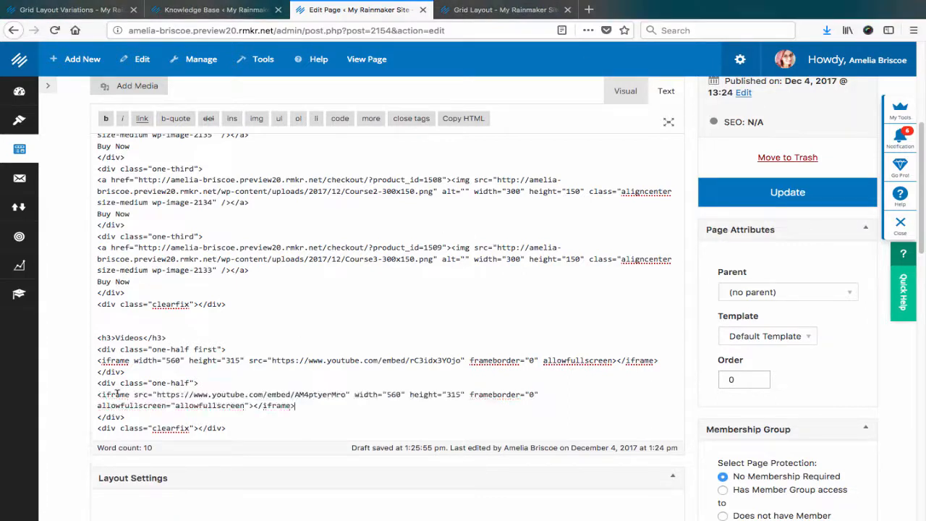
Step: Add the h3 captions "1. Basic steps" below the first video's iframe and "2. Breaking" below the second's
key(super+Tab)
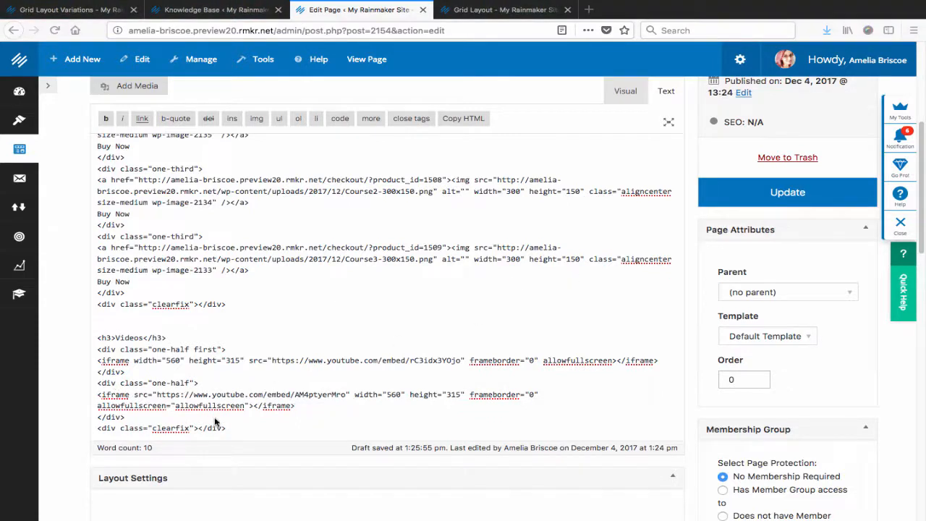
click(195, 386)
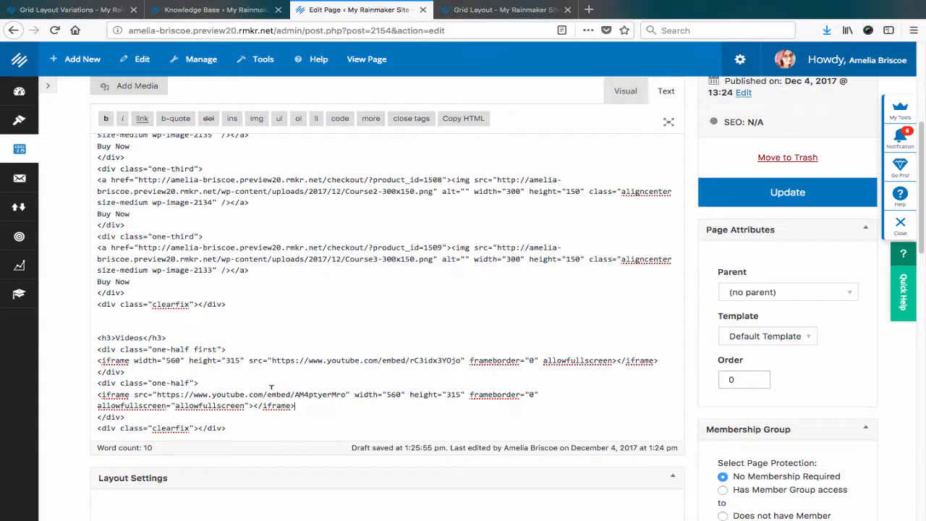
click(138, 368)
key(Return)
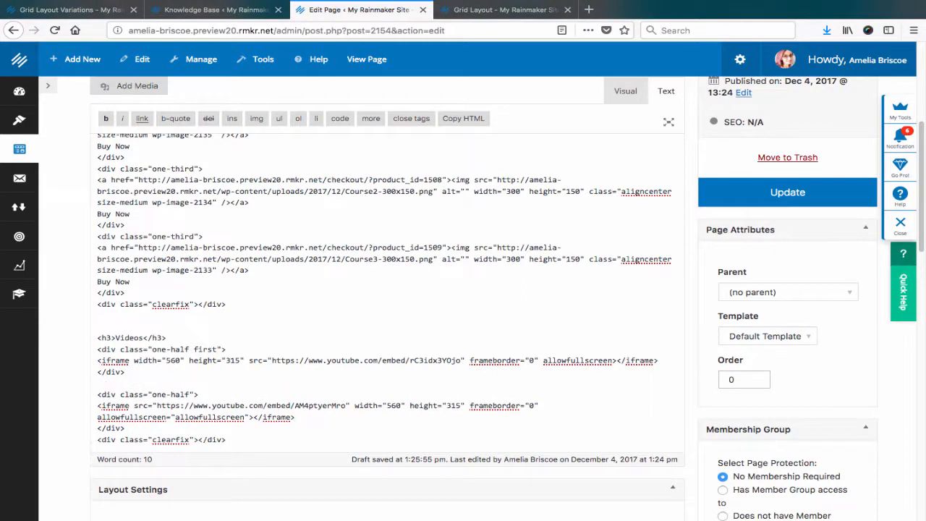
key(BackSpace)
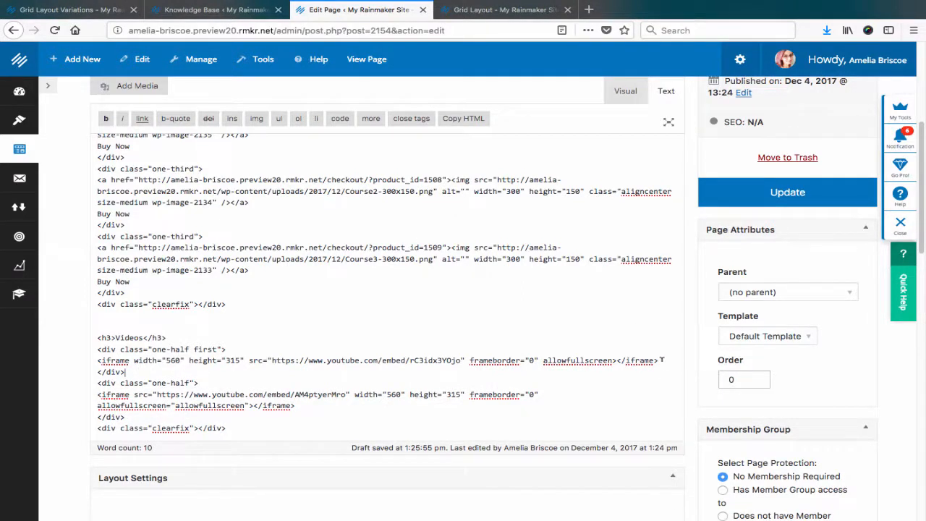
text(<h3>1. Basic steps</h3>)
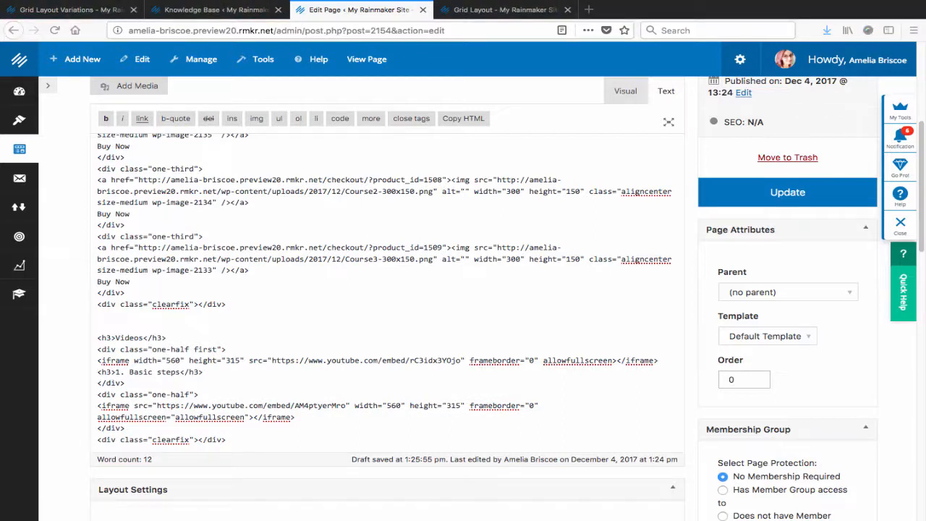
click(260, 375)
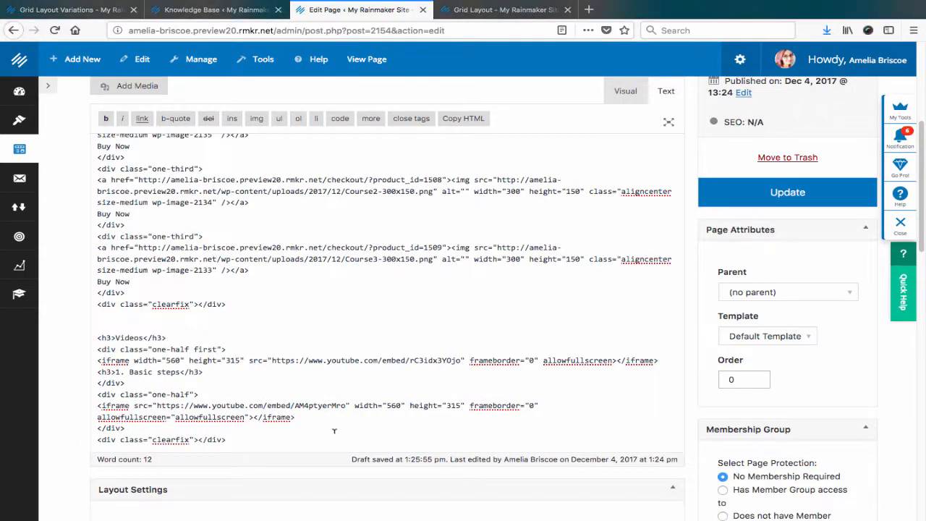
key(Return)
text(<h3>2. Breaking</h3>)
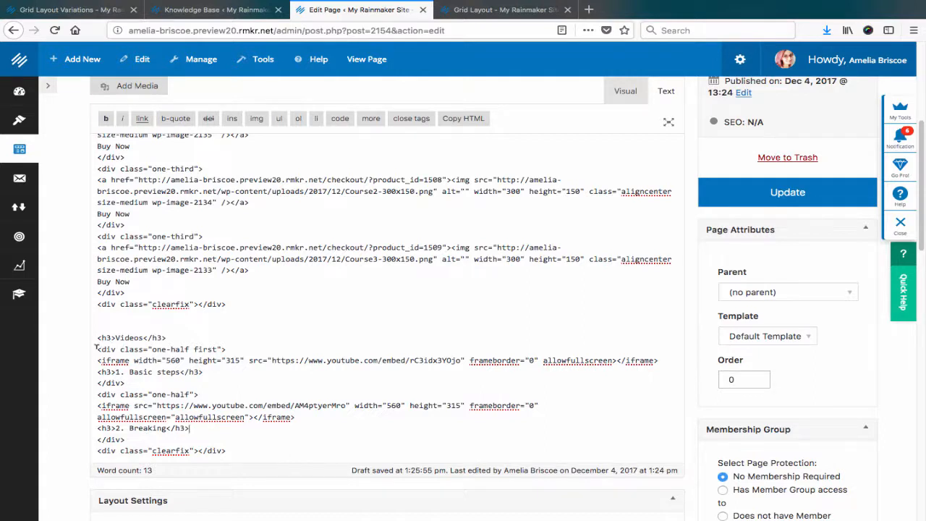
Step: Duplicate the two one-half video columns above the final clearfix div and update the page
drag(96, 348, 132, 434)
key(ctrl+c)
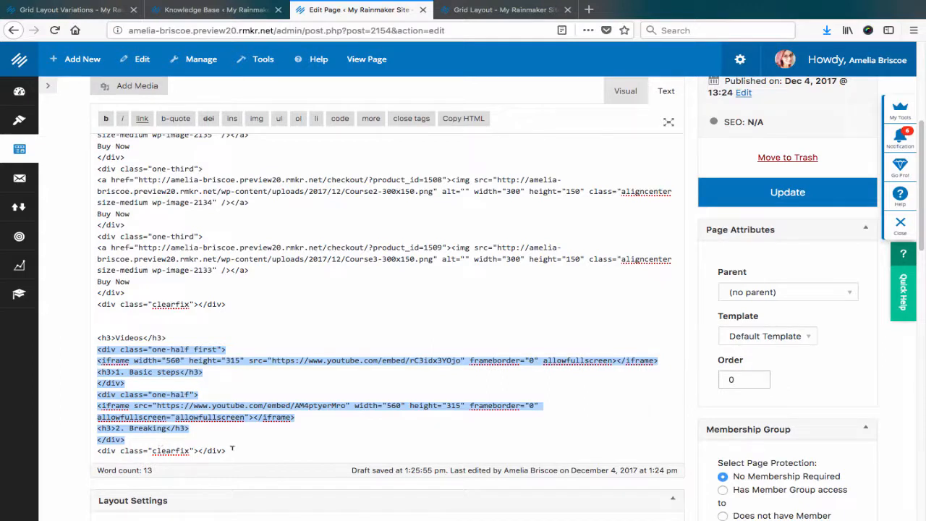
click(139, 439)
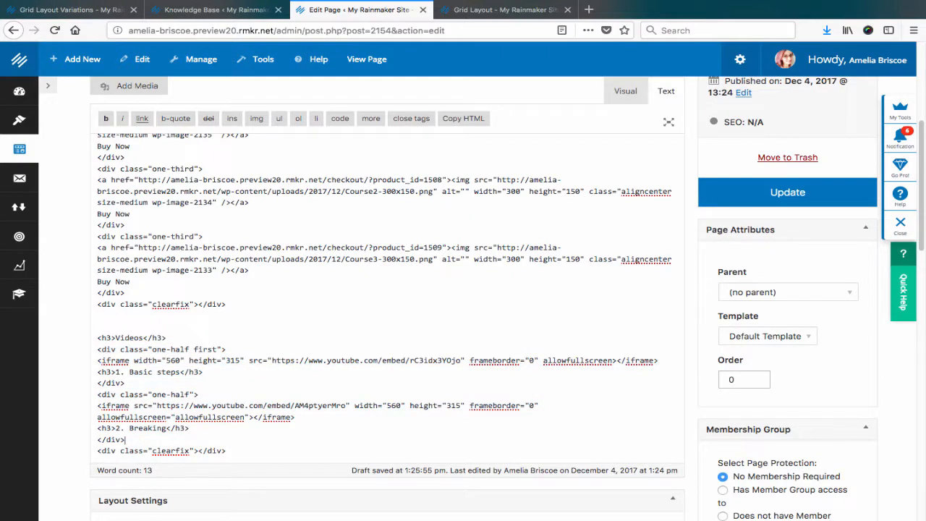
key(Return)
key(ctrl+v)
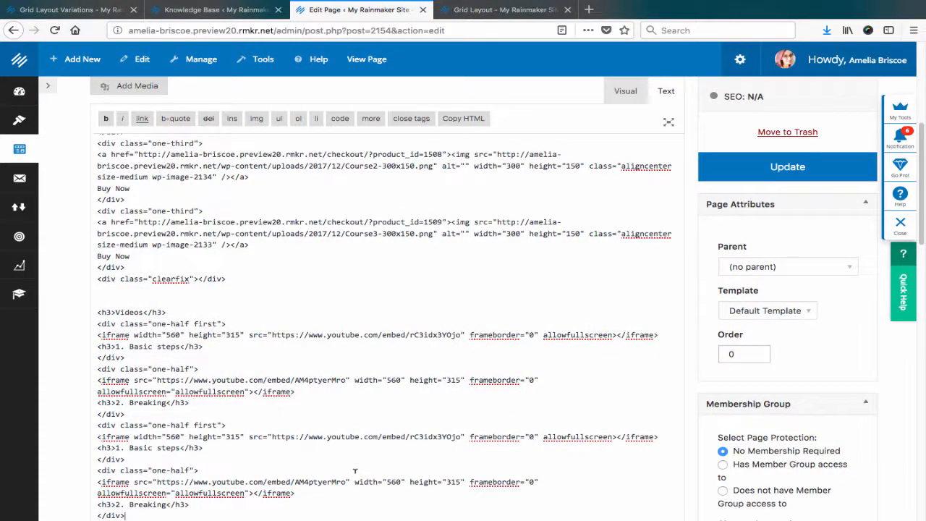
scroll(295, 414, down, 2)
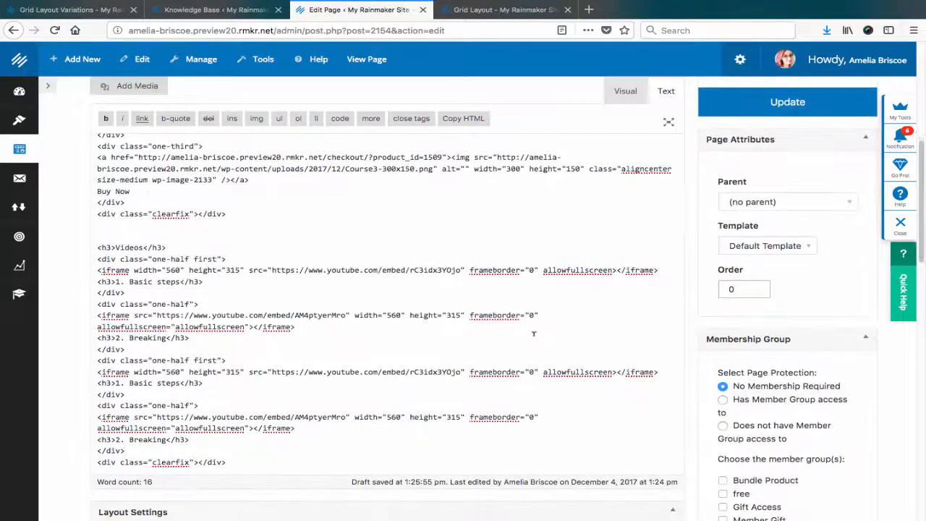
click(764, 102)
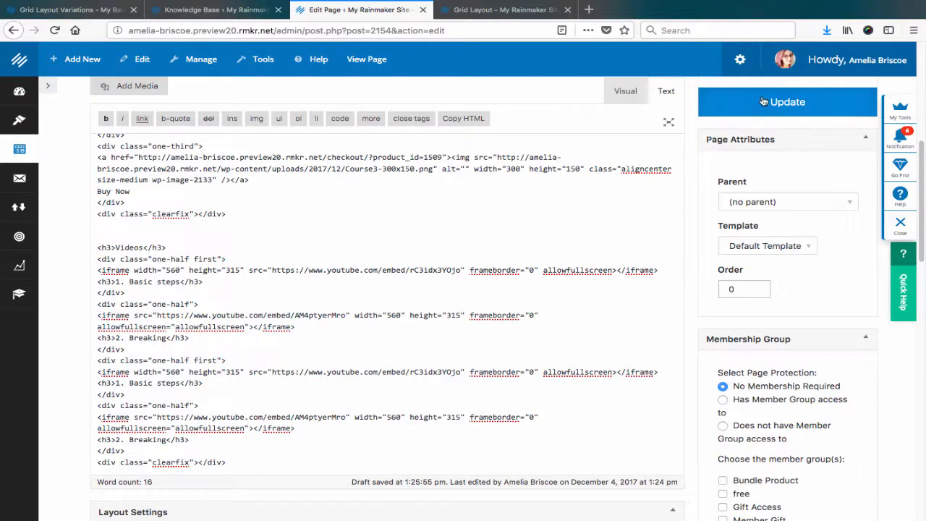
Step: Reload the live Grid Layout page and review the Videos section's two-column grid
click(492, 11)
click(410, 34)
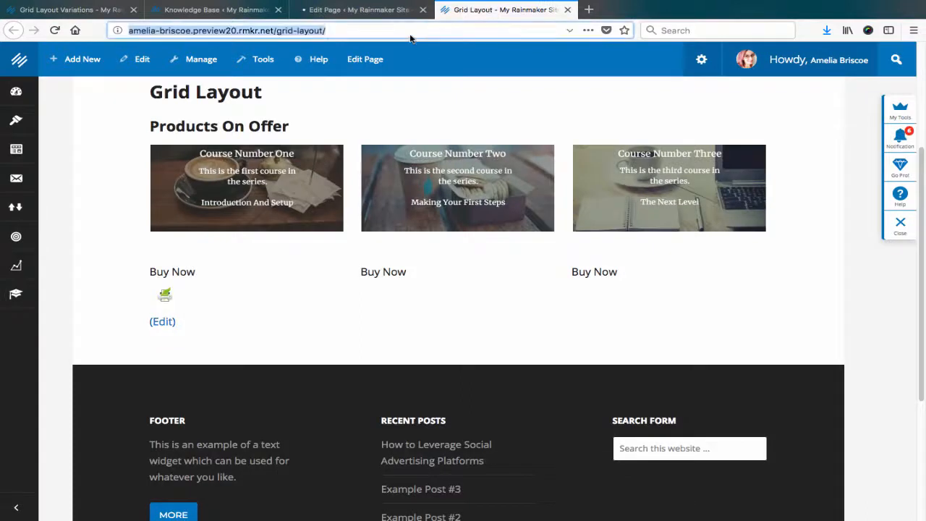
key(Return)
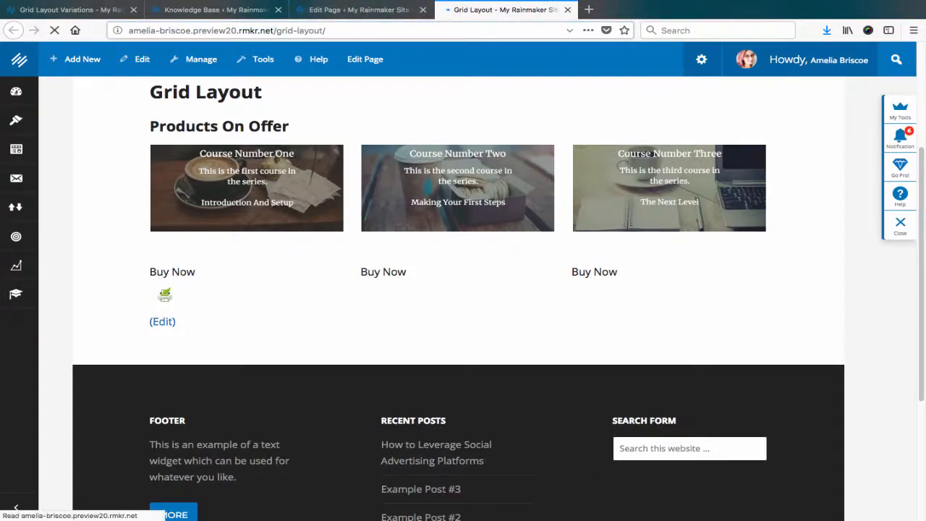
scroll(202, 368, down, 3)
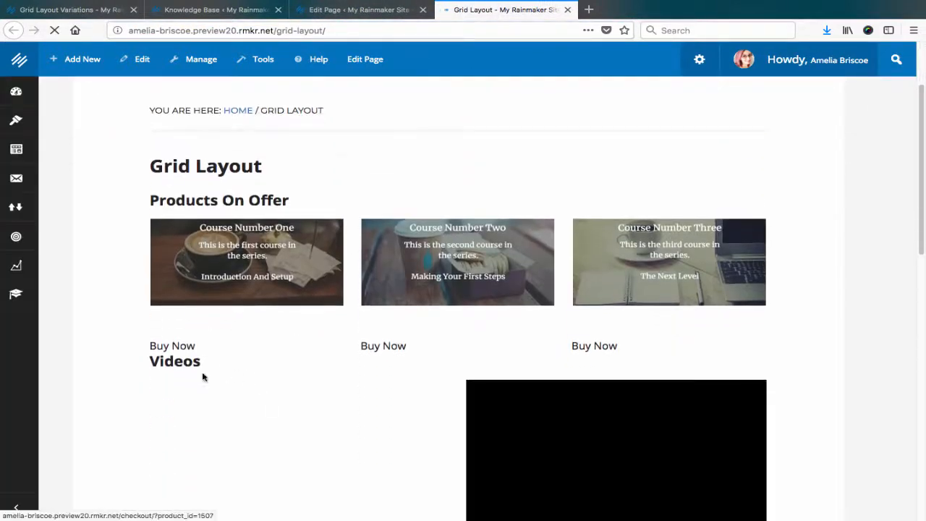
scroll(459, 279, down, 2)
scroll(459, 280, down, 3)
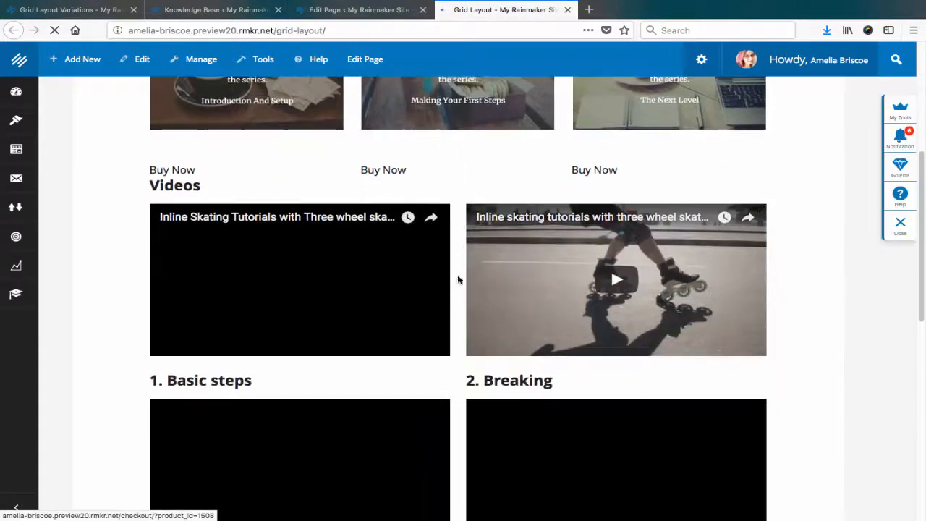
scroll(793, 307, down, 3)
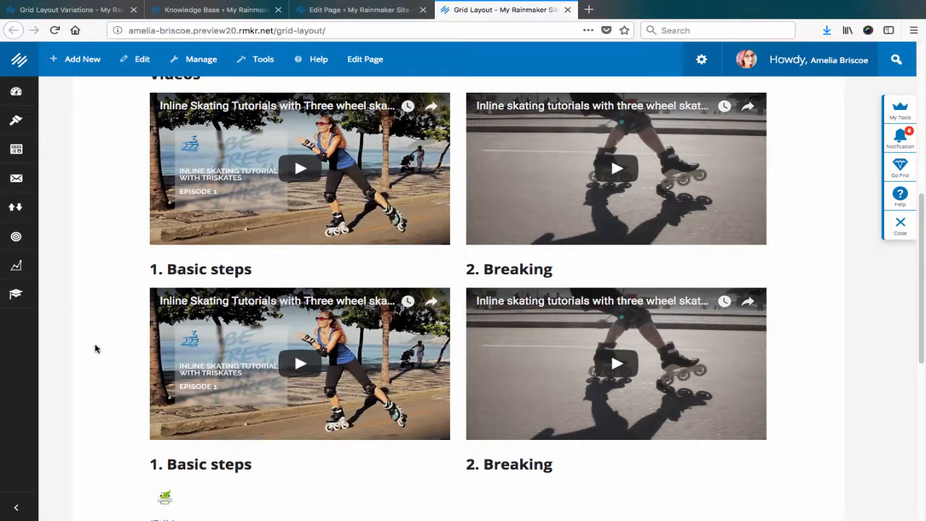
Step: Check the end of the live Grid Layout page, then examine the Uneven Grid Layout section on the Grid Layout Variations page
scroll(95, 347, down, 4)
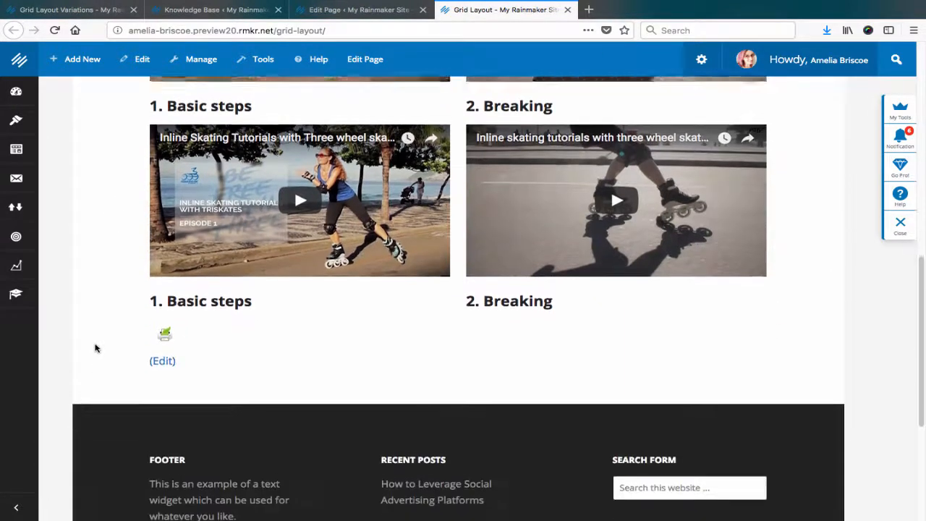
scroll(108, 314, up, 1)
click(11, 15)
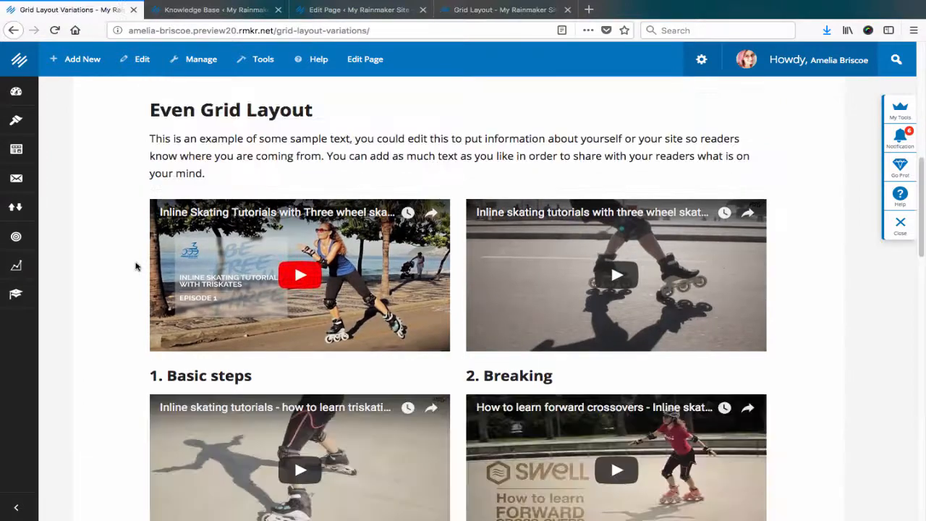
scroll(127, 261, down, 15)
scroll(124, 258, up, 3)
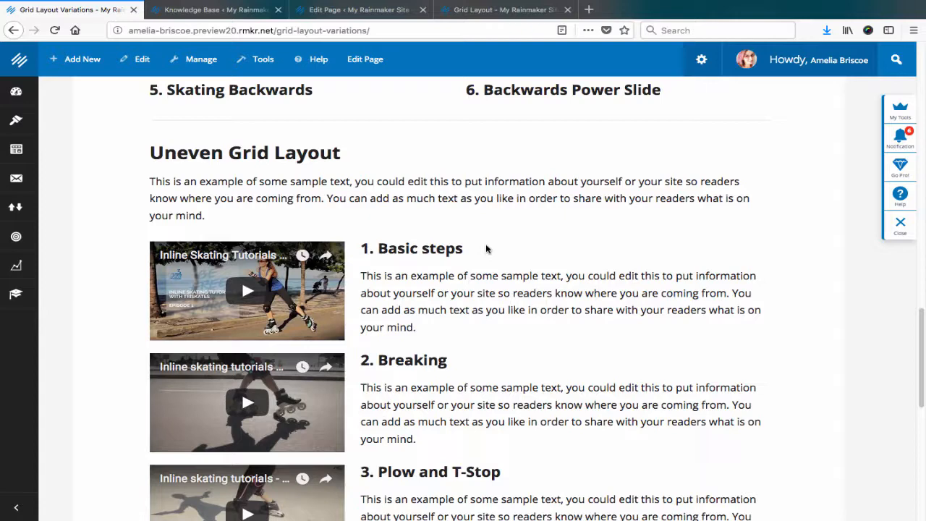
Step: Copy the complete 4-Columns HTML snippet, from its h3 heading through the clearfix div, from the Knowledge Base article
click(223, 10)
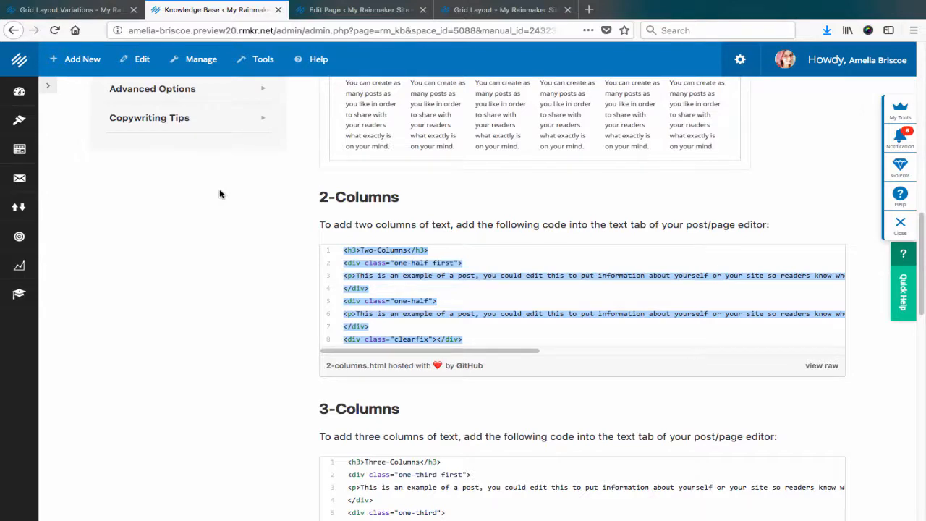
scroll(361, 272, down, 5)
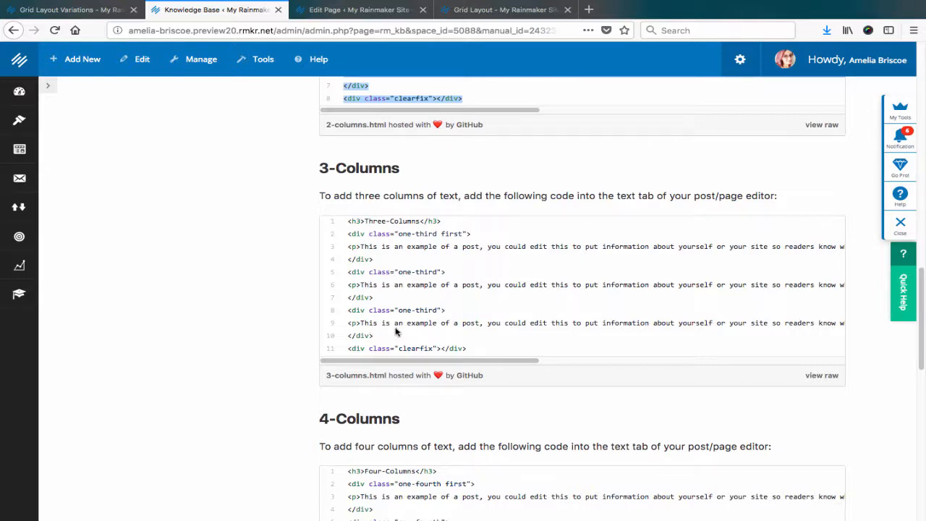
scroll(398, 331, down, 4)
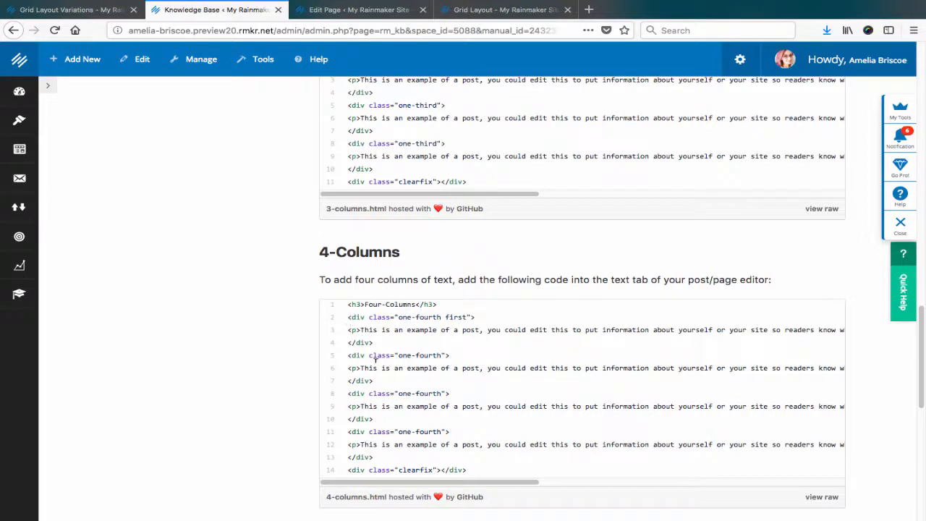
drag(347, 304, 454, 470)
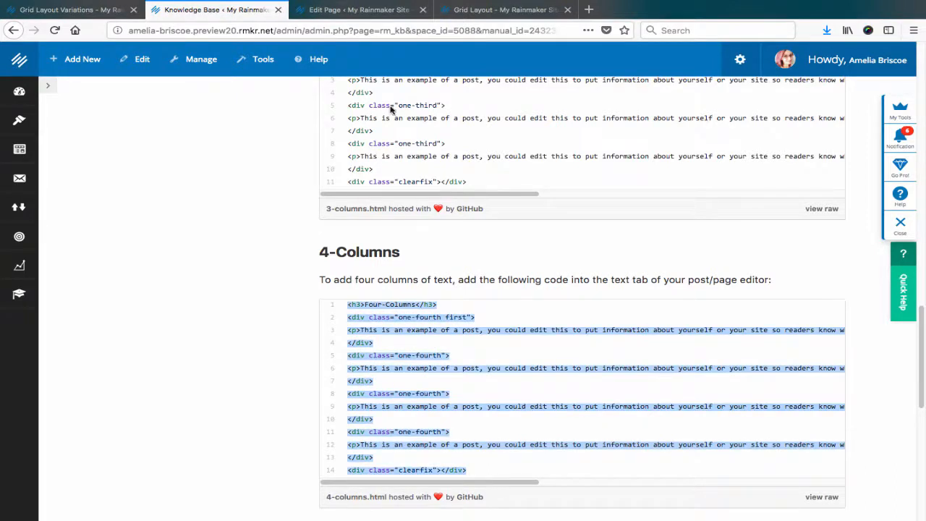
Step: Paste the Four-Columns HTML into the Grid Layout page's code, one blank line below the Videos section's clearfix div
click(359, 9)
scroll(233, 308, down, 5)
scroll(232, 307, down, 3)
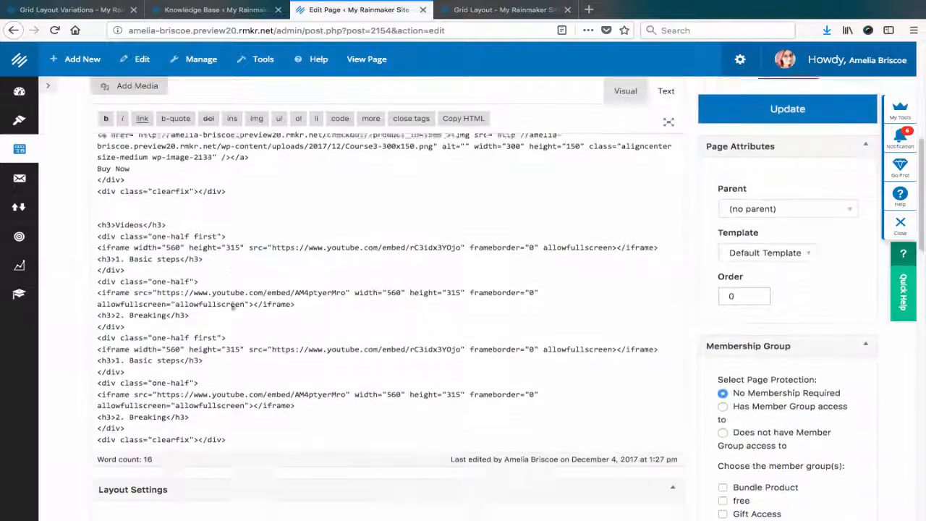
click(238, 376)
key(Return)
key(Return)
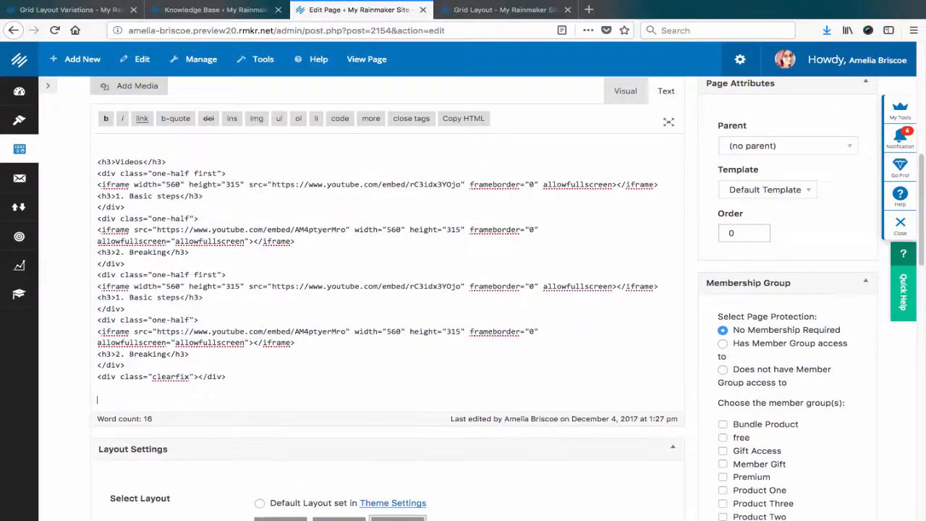
text(<h3>Four-Columns</h3> <div class="one-fourth first"> <p>This is an example of a post, you could edit this to put information about yourself or your site so readers know where you are coming from. You can create as many posts as you like in order to share with your readers what exactly is on your mind.</p> </div> <div class="one-fourth"> <p>This is an example of a post, you could edit this to put information about yourself or your site so readers know where you are coming from. You can create as many posts as you like in order to share with your readers what exactly is on your mind.</p> </div> <div class="one-fourth"> <p>This is an example of a post, you could edit this to put information about yourself or your site so readers know where you are coming from. You can create as many posts as you like in order to share with your readers what exactly is on your mind.</p> </div> <div class="one-fourth"> <p>This is an example of a post, you could edit this to put information about yourself or your site so readers know where you are coming from. You can create as many posts as you like in order to share with your readers what exactly is on your mind.</p> </div> <div class="clearfix"></div>)
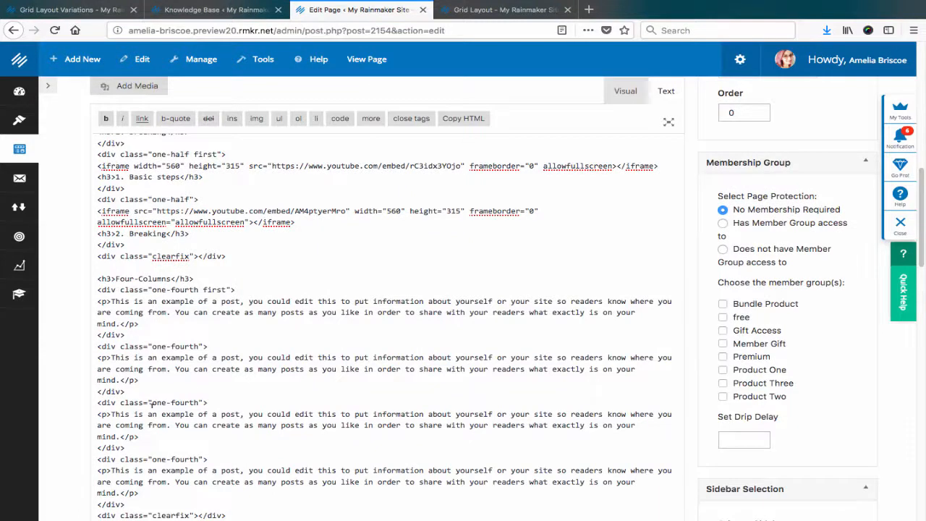
Step: Delete the last two one-fourth columns from the Four-Columns block and change the second column's class to "three-fourths"
drag(98, 402, 141, 502)
key(BackSpace)
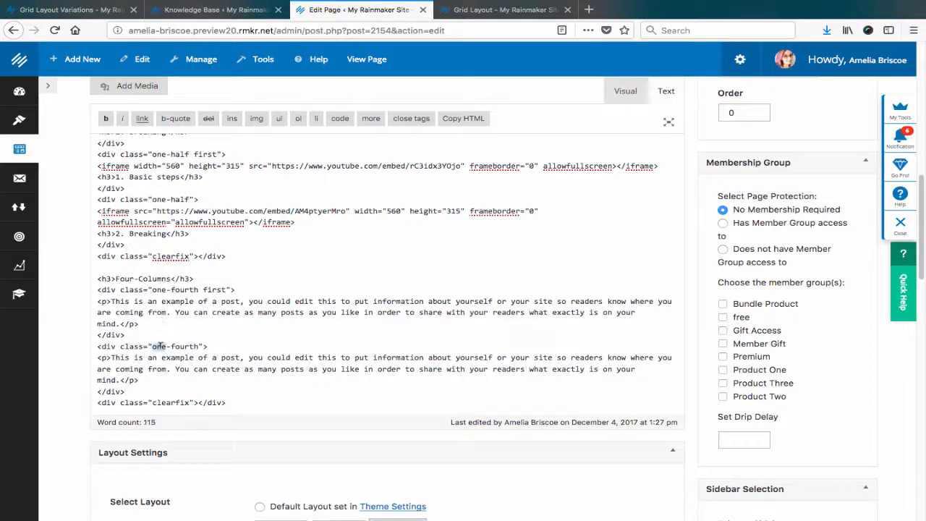
text(thre)
click(209, 345)
text(s)
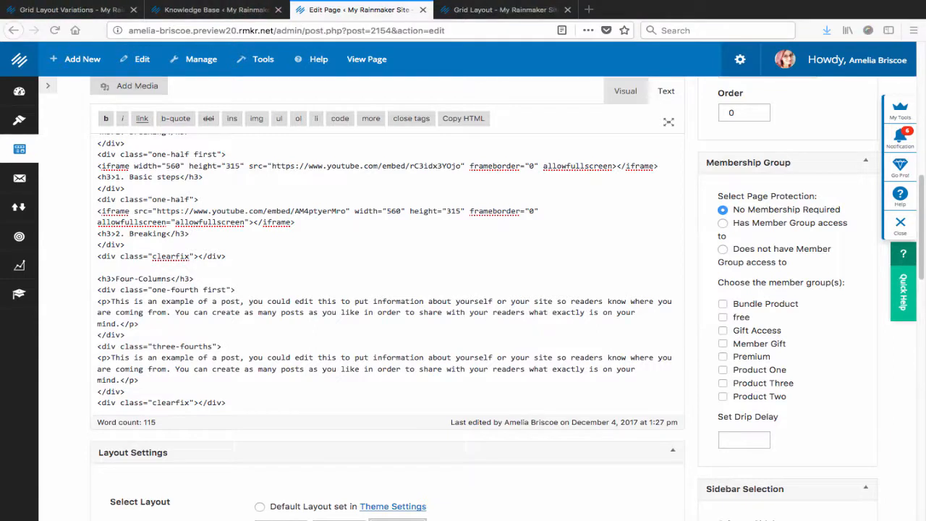
Step: Replace the paragraph in the "one-fourth first" column with the 560 by 315 YouTube iframe embedding rC3idx3YOjo
click(139, 323)
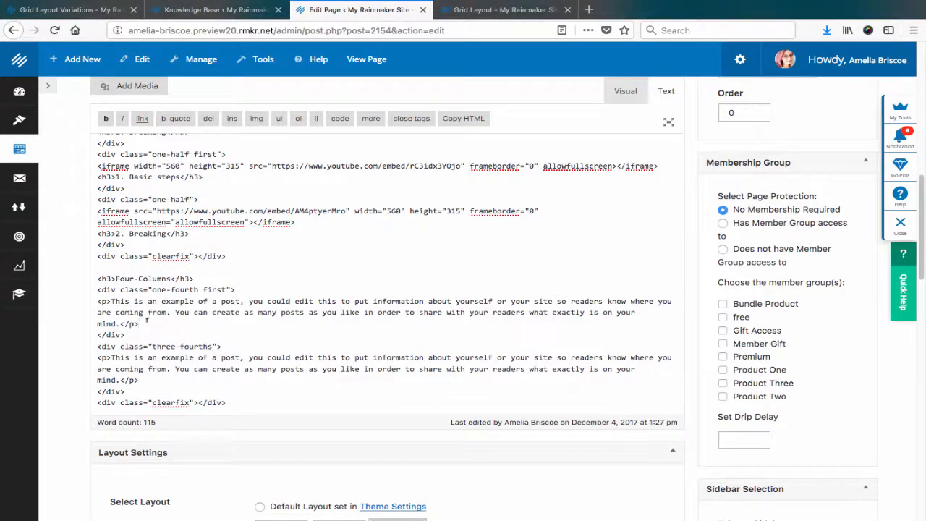
drag(148, 323, 94, 300)
key(BackSpace)
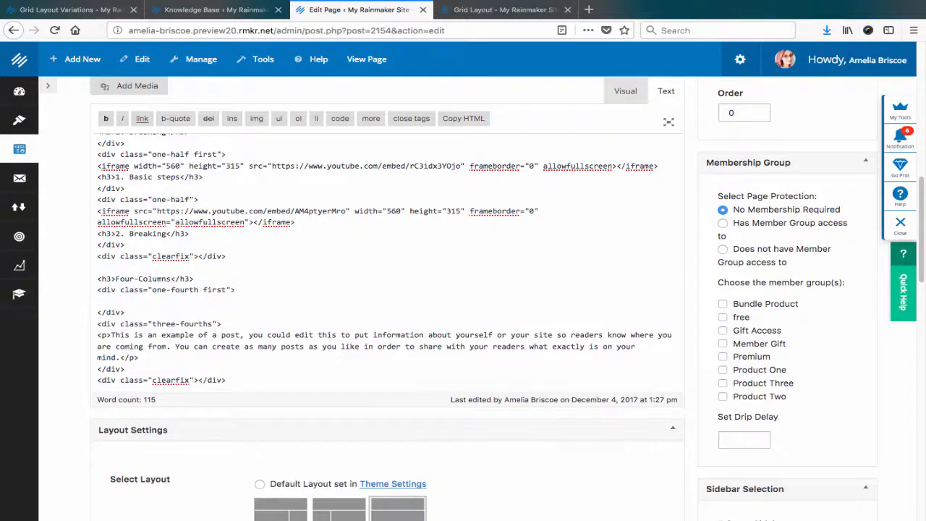
text(<iframe width="560" height="315" src="https://www.youtube.com/embed/rC3idx3YOjo" frameborder="0" allowfullscreen></iframe>)
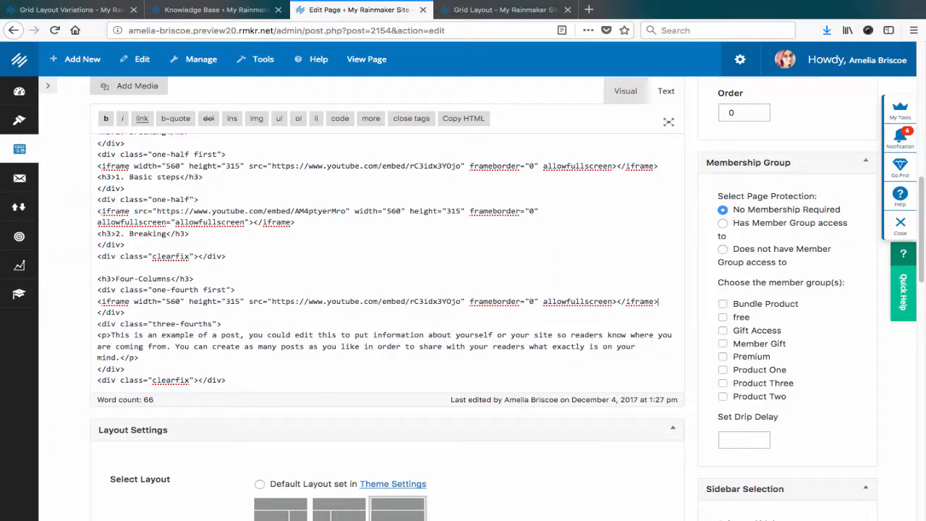
Step: Replace the three-fourths column's paragraph text with the "This is an example of some sample text" copy and update the page
key(super+Tab)
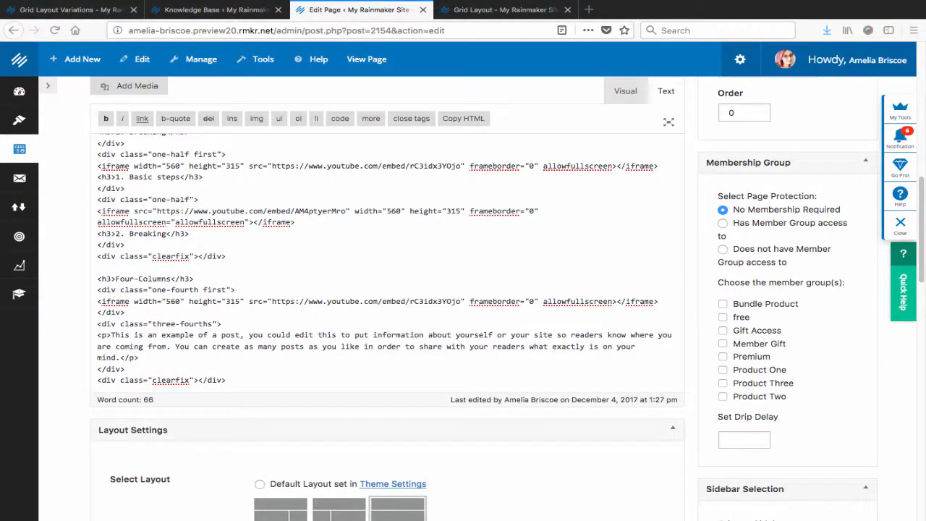
mouse_move(139, 357)
mouse_down()
mouse_move(103, 334)
mouse_move(123, 357)
mouse_up()
click(114, 335)
text(This is an example of some sample text, you could edit this to put information about yourself or your site so readers know where you are coming from. You can add as much text as you like in order to share with your readers what is on your mind.)
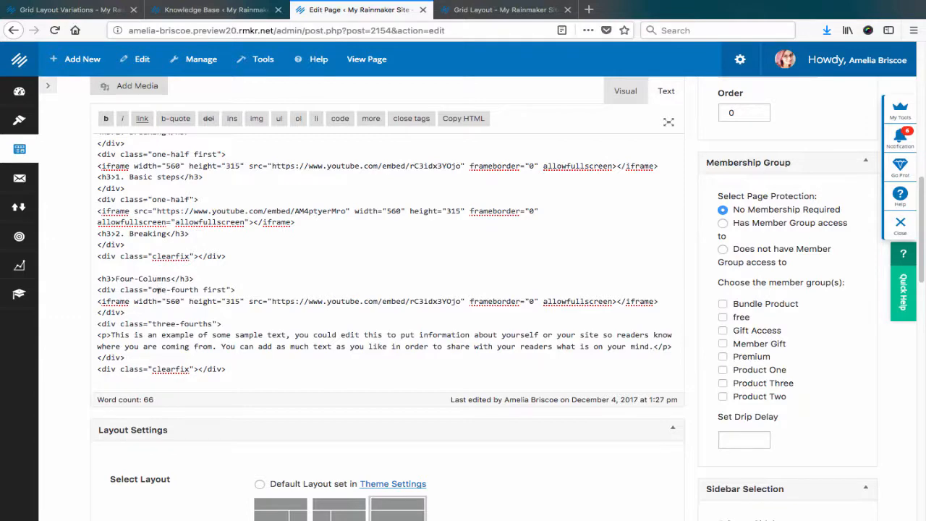
scroll(757, 300, up, 10)
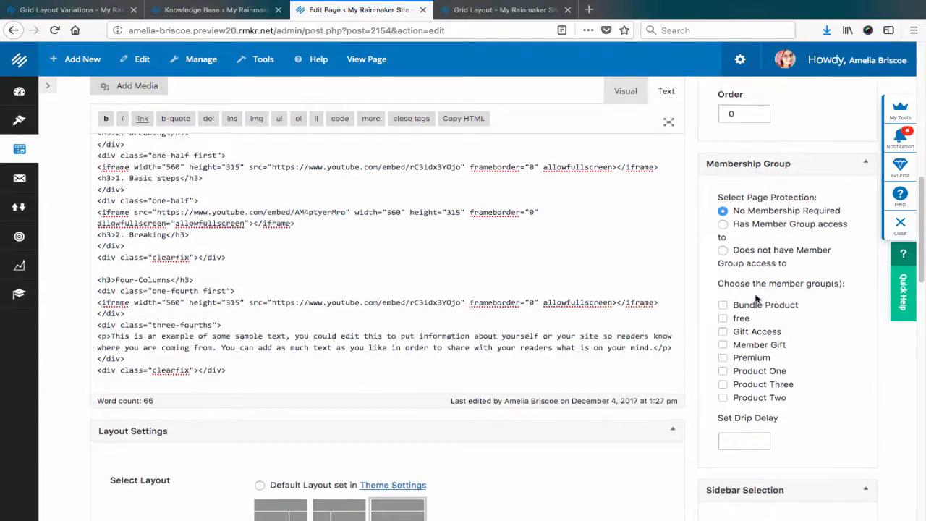
click(756, 300)
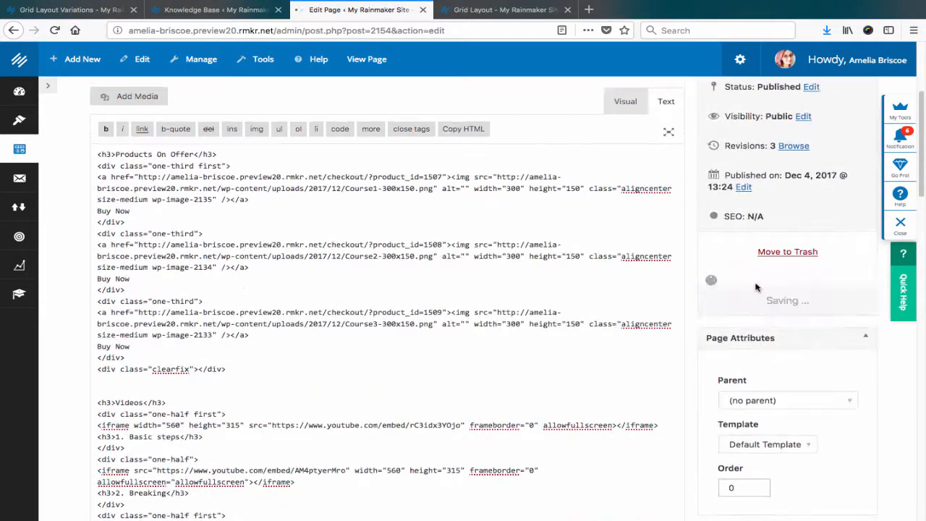
Step: Reload the live Grid Layout page and check the uneven video-and-text row under Four-Columns
click(478, 11)
click(380, 30)
key(Return)
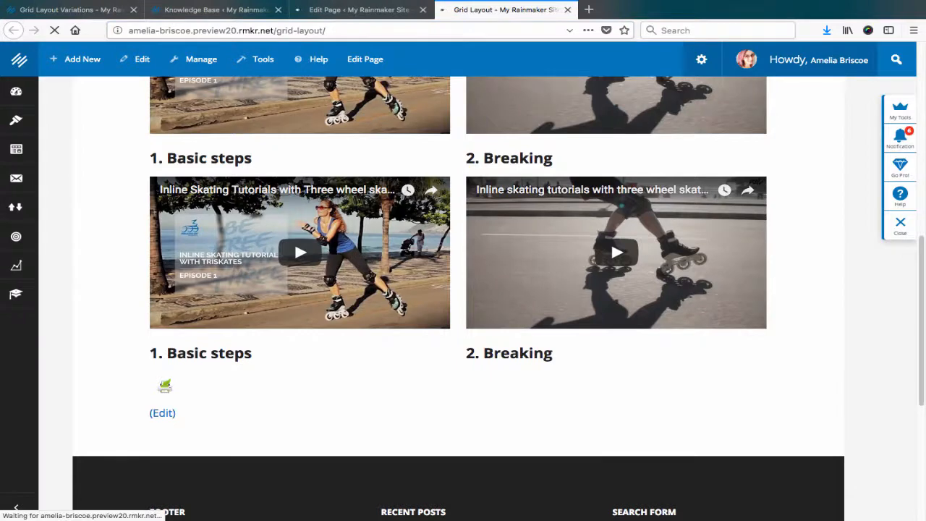
scroll(370, 174, down, 3)
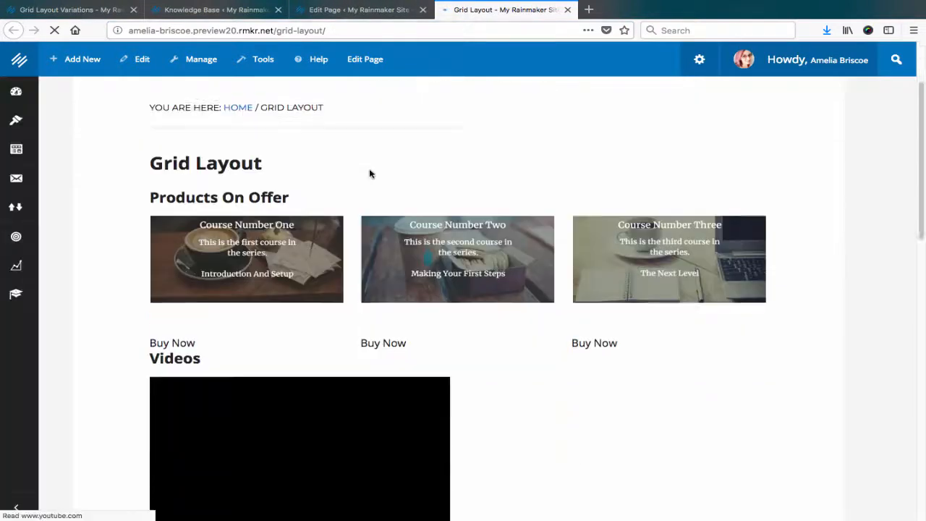
scroll(369, 174, down, 10)
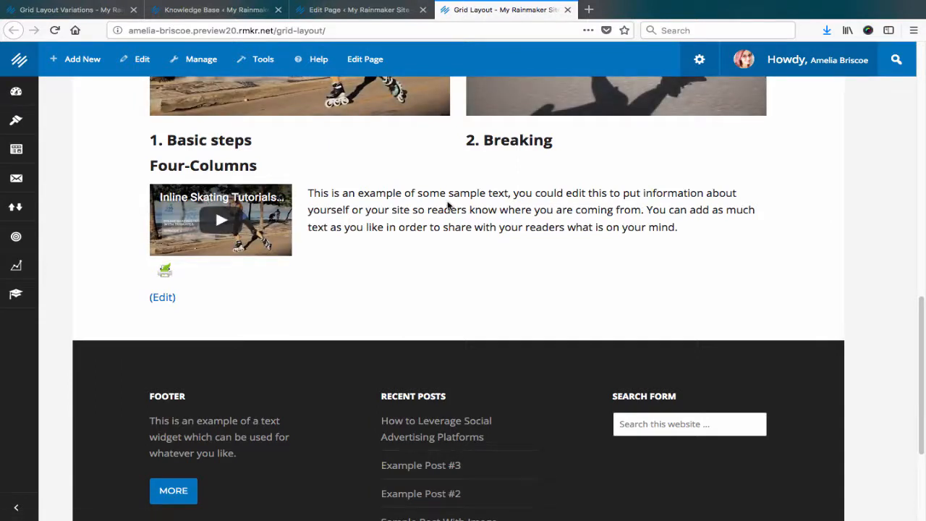
Step: Copy the "one-fourth first" and "three-fourths" divs under the Four-Columns heading in the page editor
click(356, 10)
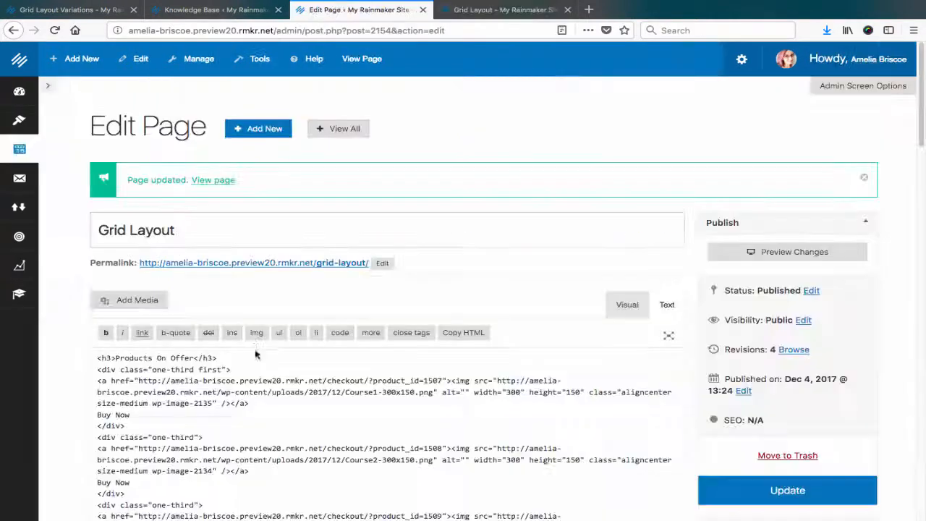
scroll(238, 308, down, 8)
scroll(238, 307, down, 5)
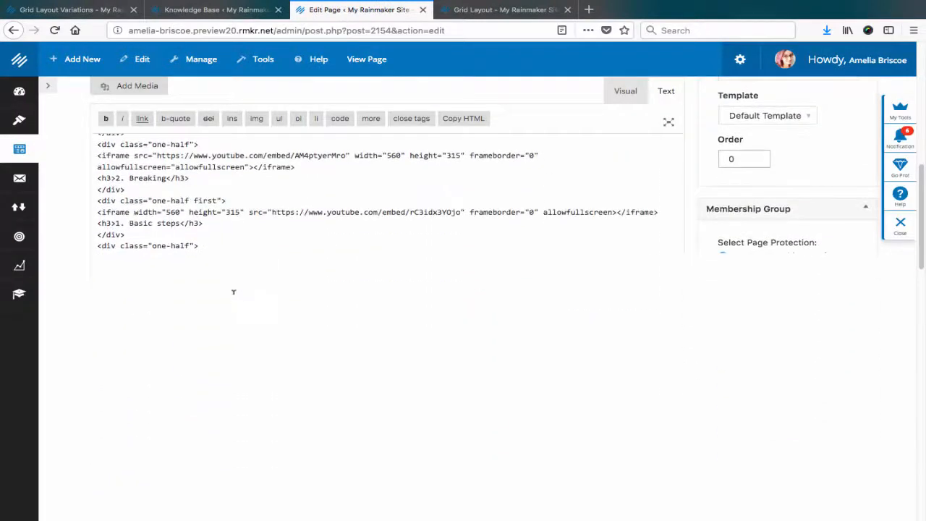
scroll(274, 267, down, 1)
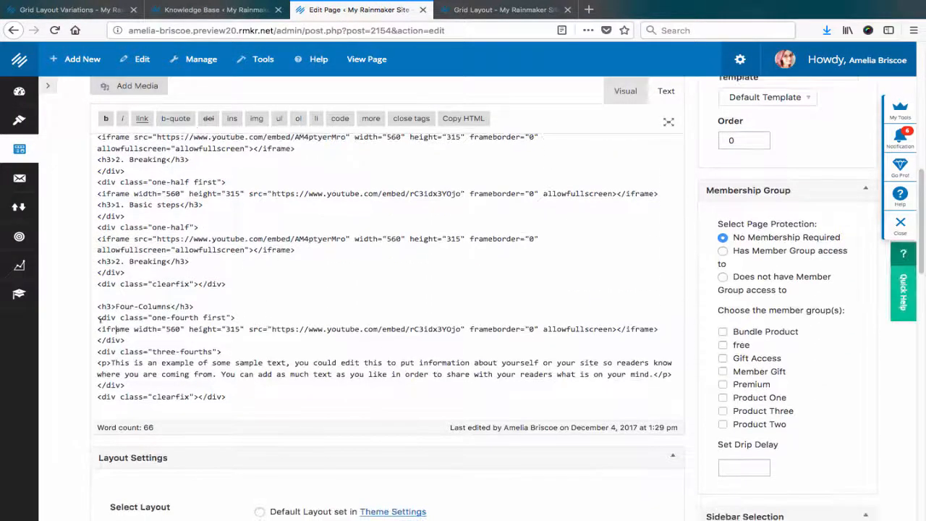
drag(96, 317, 122, 389)
key(super+c)
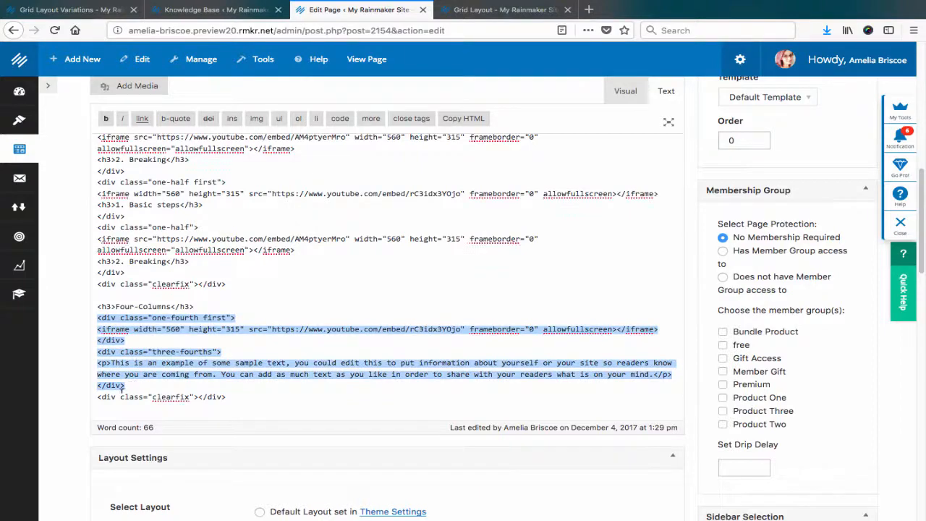
Step: Paste three copies of the uneven column pair above the final clearfix div and update the page
key(Right)
key(Return)
key(super+v)
key(Return)
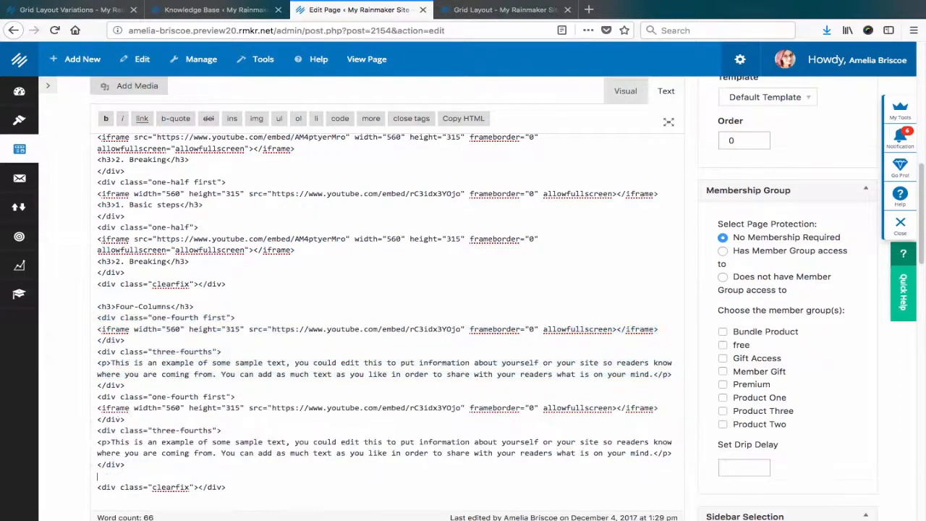
key(super+v)
key(Return)
scroll(773, 207, up, 10)
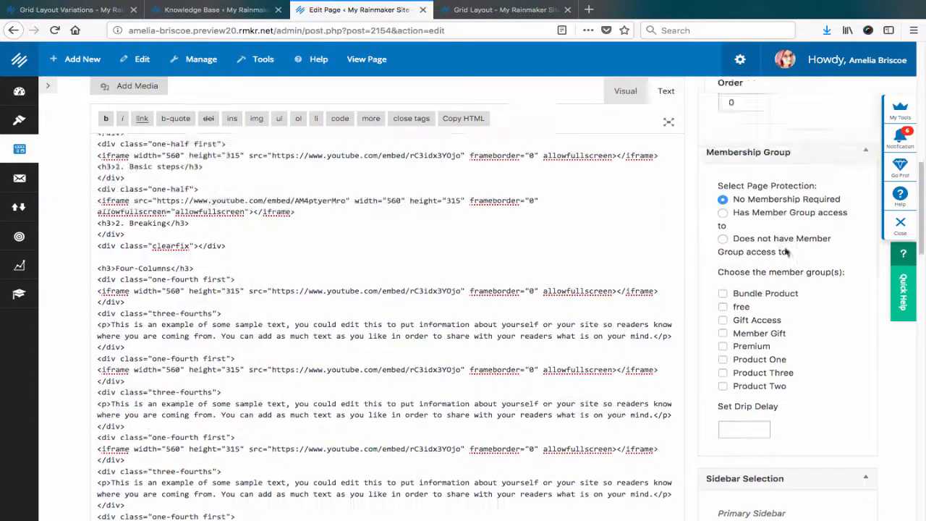
click(772, 207)
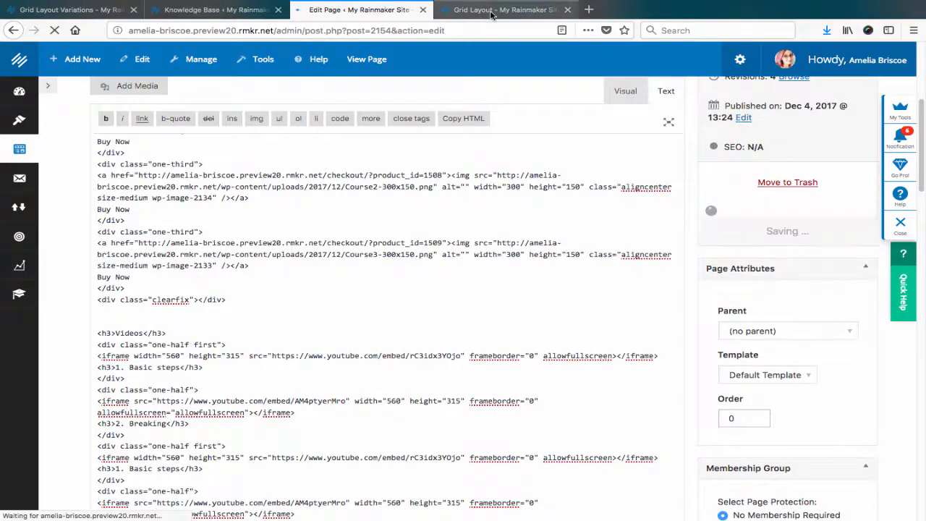
Step: Reload the live Grid Layout page and review the repeated video-and-text rows in the Four-Columns section
click(499, 9)
click(372, 27)
click(346, 30)
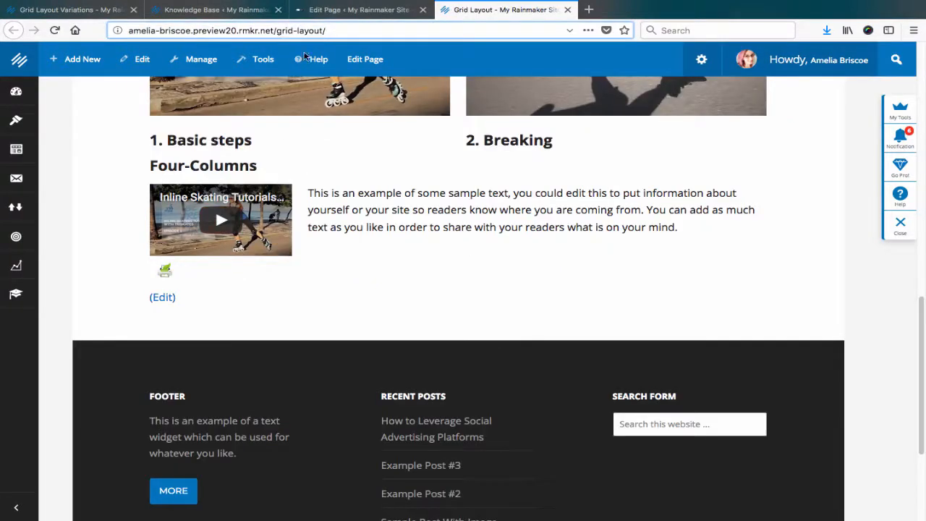
key(Return)
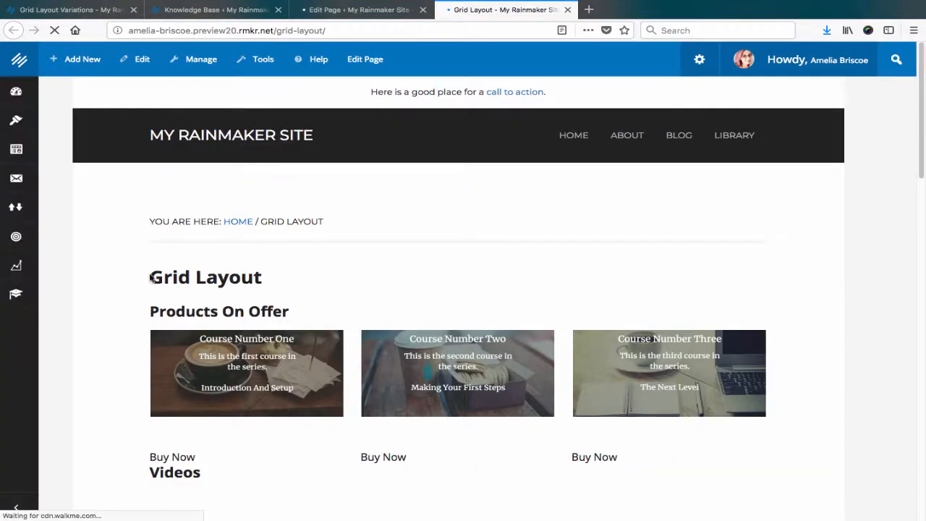
scroll(149, 281, down, 10)
scroll(146, 284, down, 3)
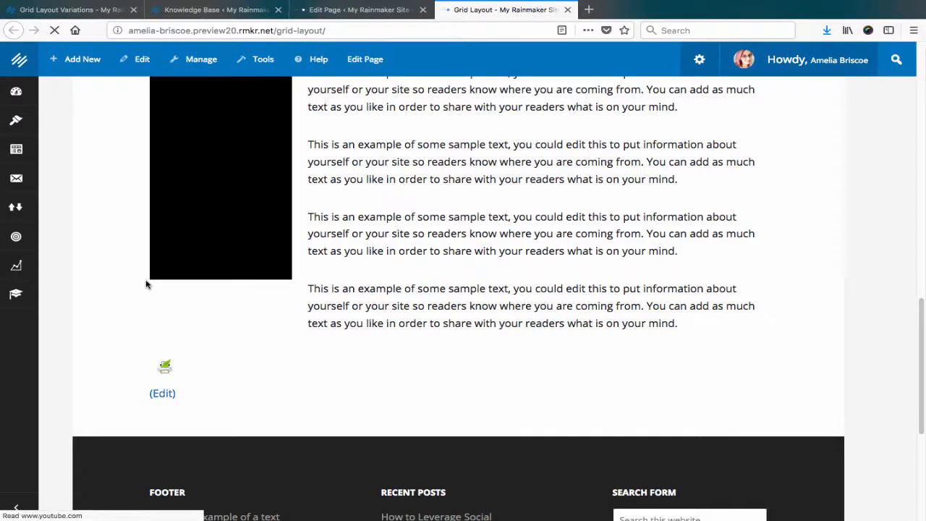
scroll(567, 321, up, 2)
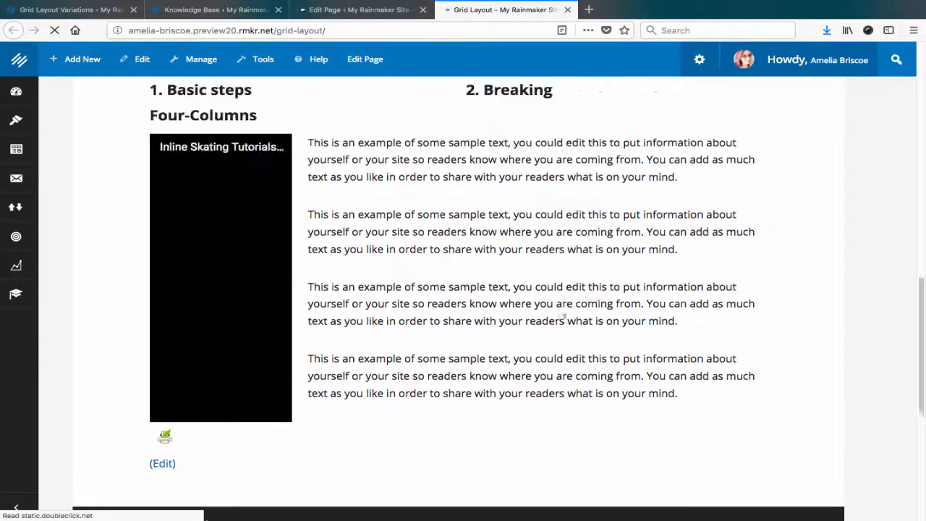
scroll(566, 323, up, 1)
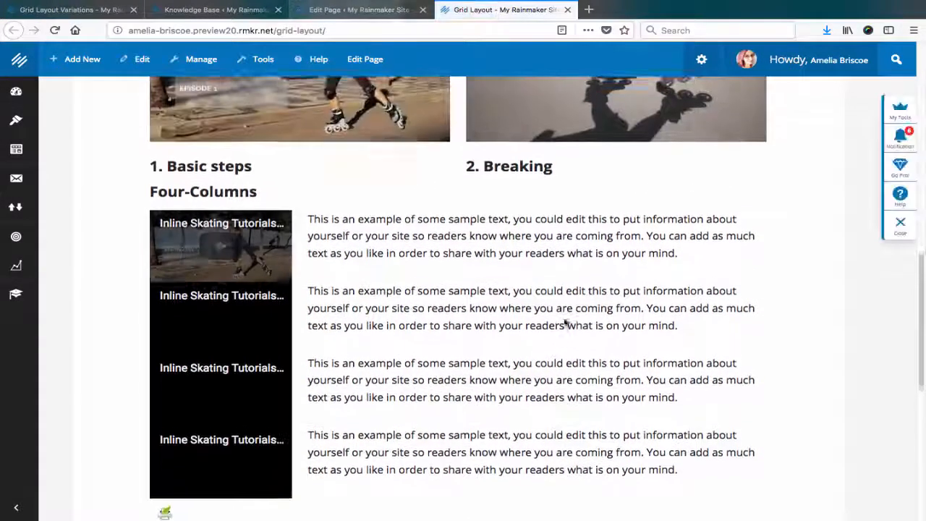
scroll(566, 322, up, 1)
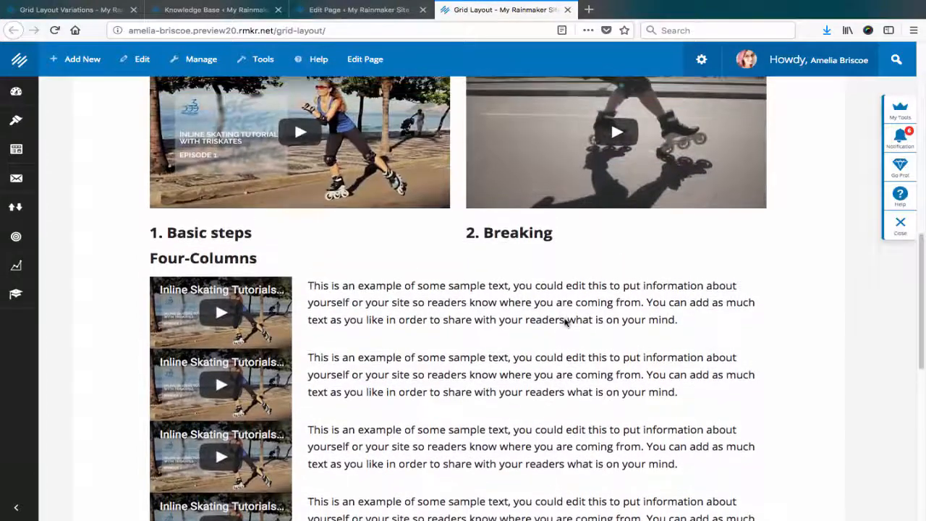